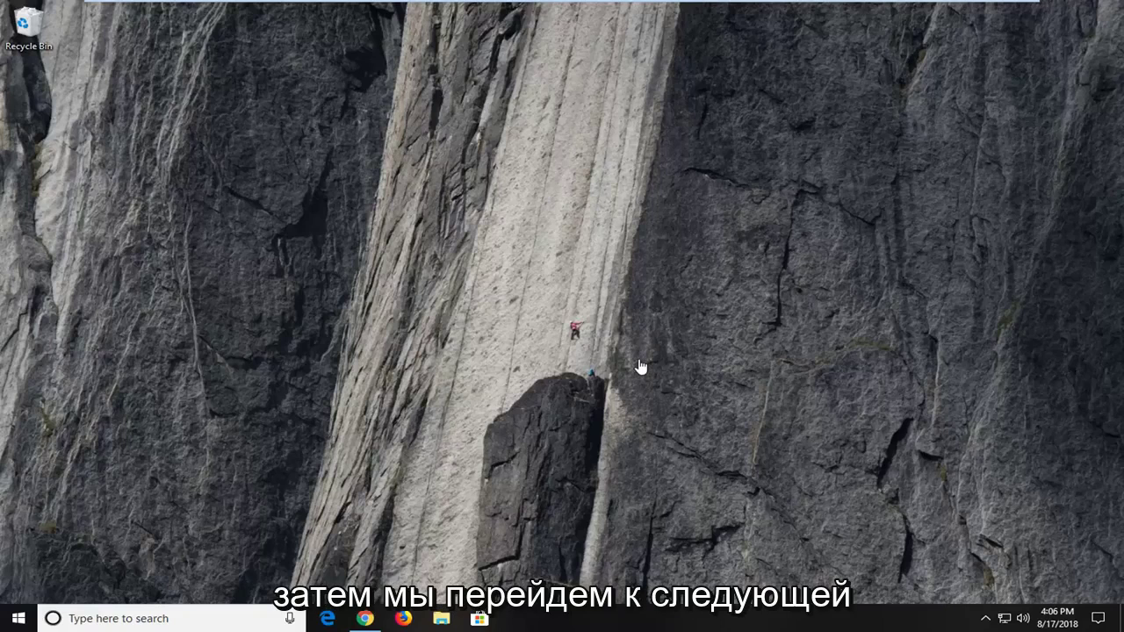
- Open Notepad and enter the command rd /s /q C:\$Recycle.bin in the blank document
left_click(14, 620)
type("note")
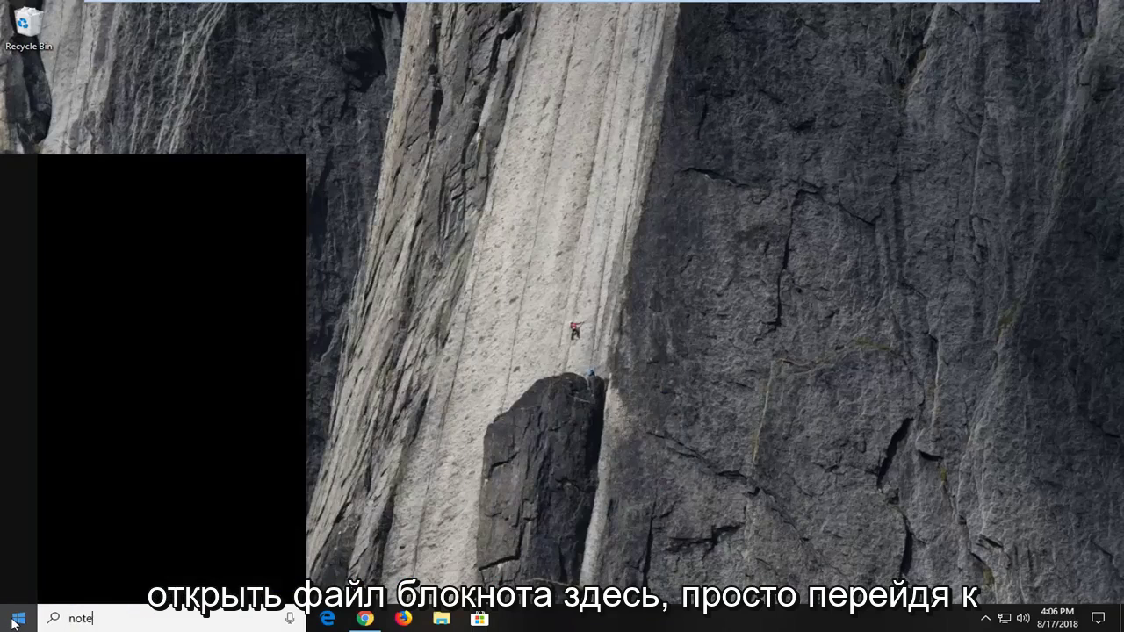
type("pad")
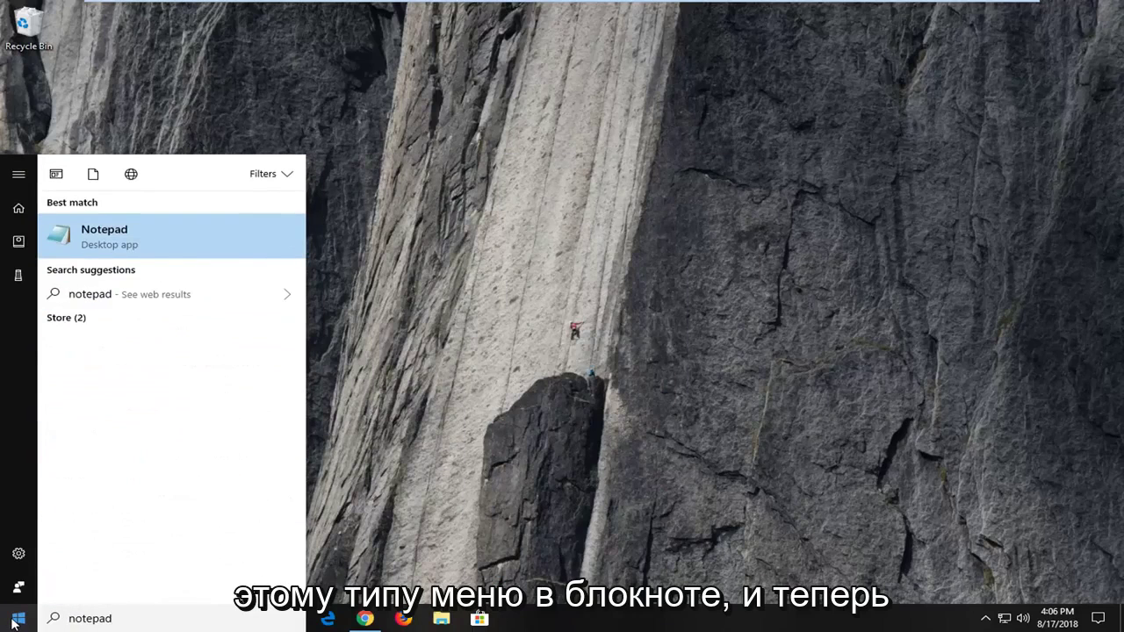
left_click(151, 251)
type("rd /s /q C:\\$Recycle.bin")
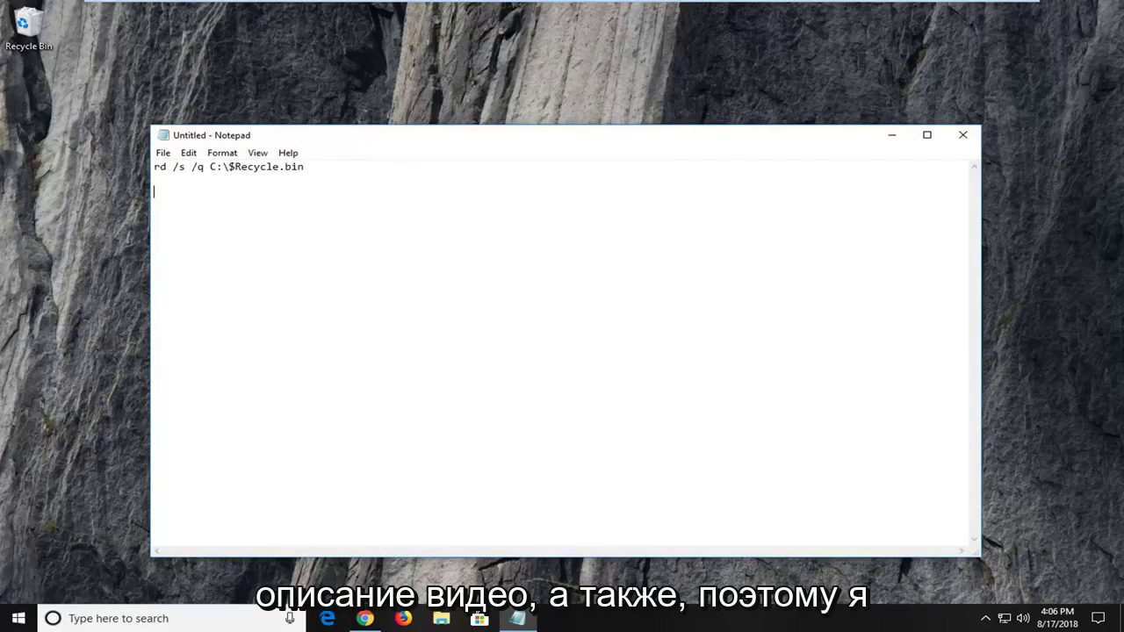
- Check the drive letter and the space before it in the Recycle Bin removal command
left_click(218, 167)
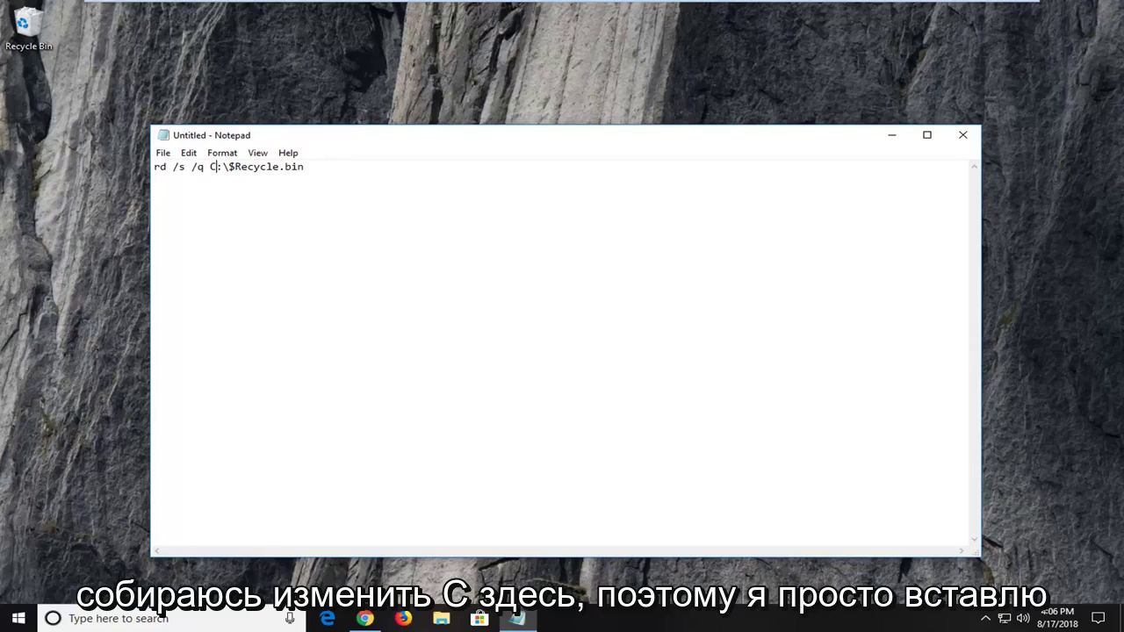
left_click(153, 191)
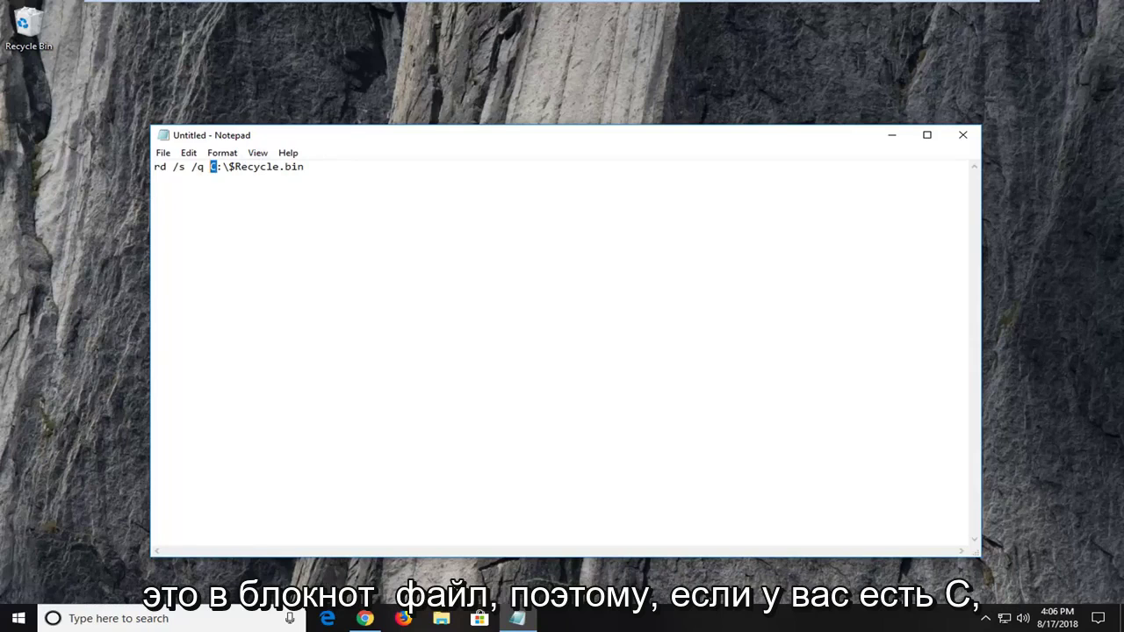
left_click_drag(217, 167, 210, 167)
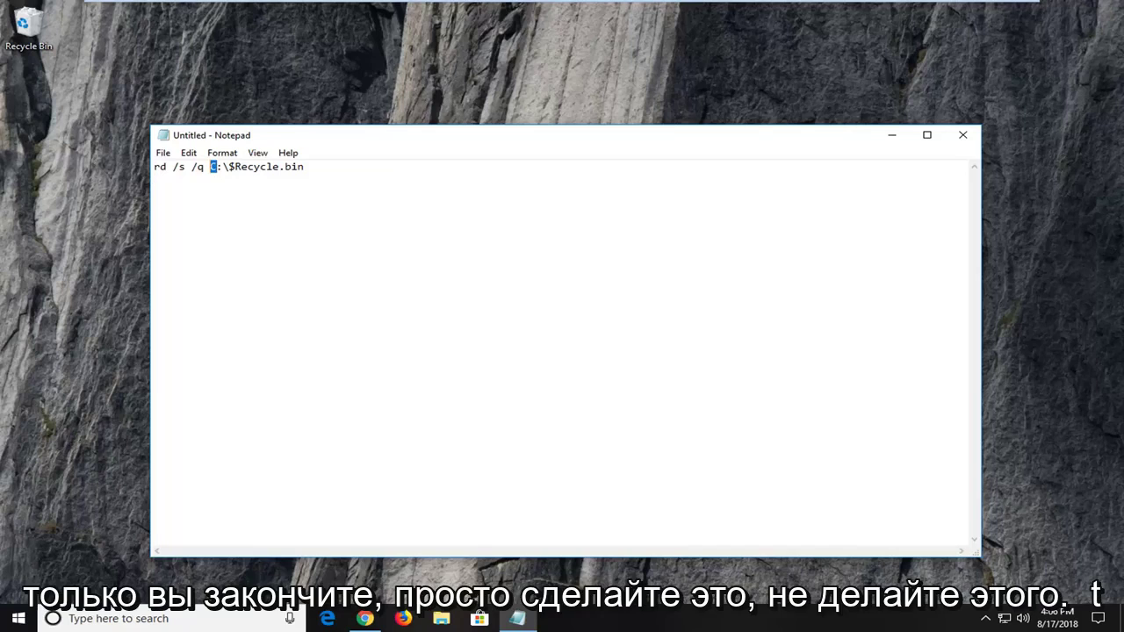
key("Left")
key("shift+Left")
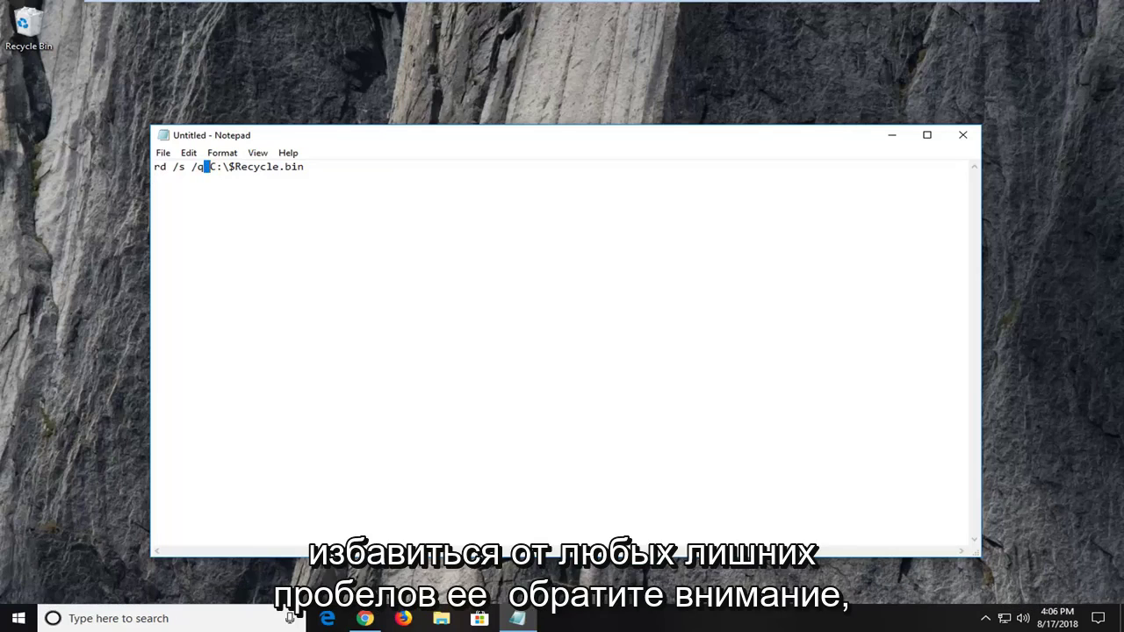
key("Left")
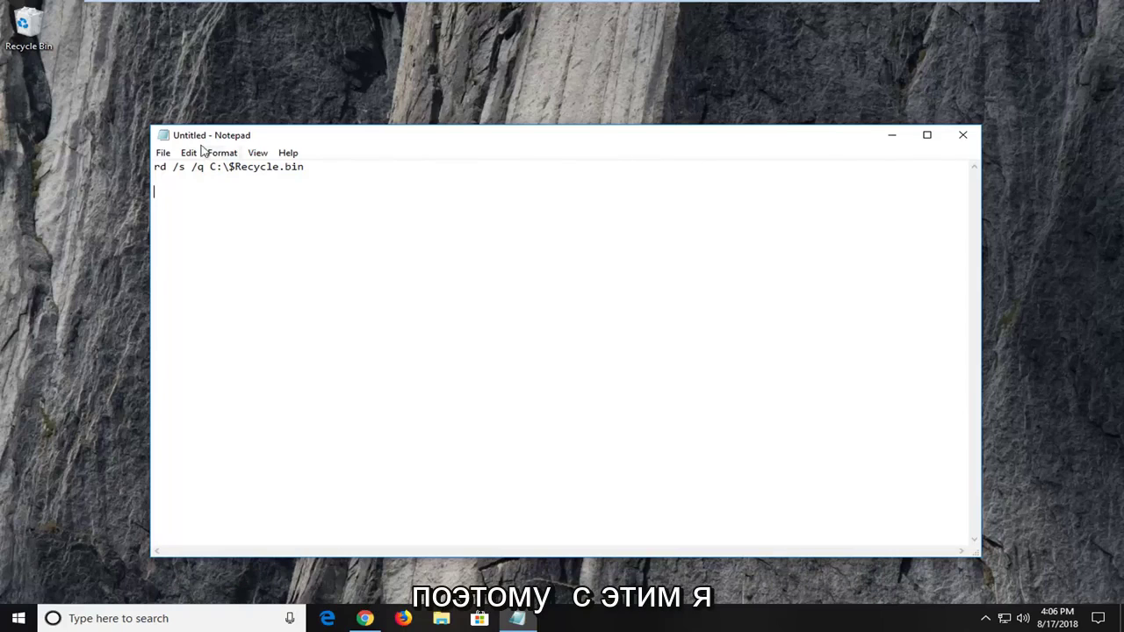
- Copy the whole command and close Notepad without saving the document
key("ctrl+a")
key("ctrl+c")
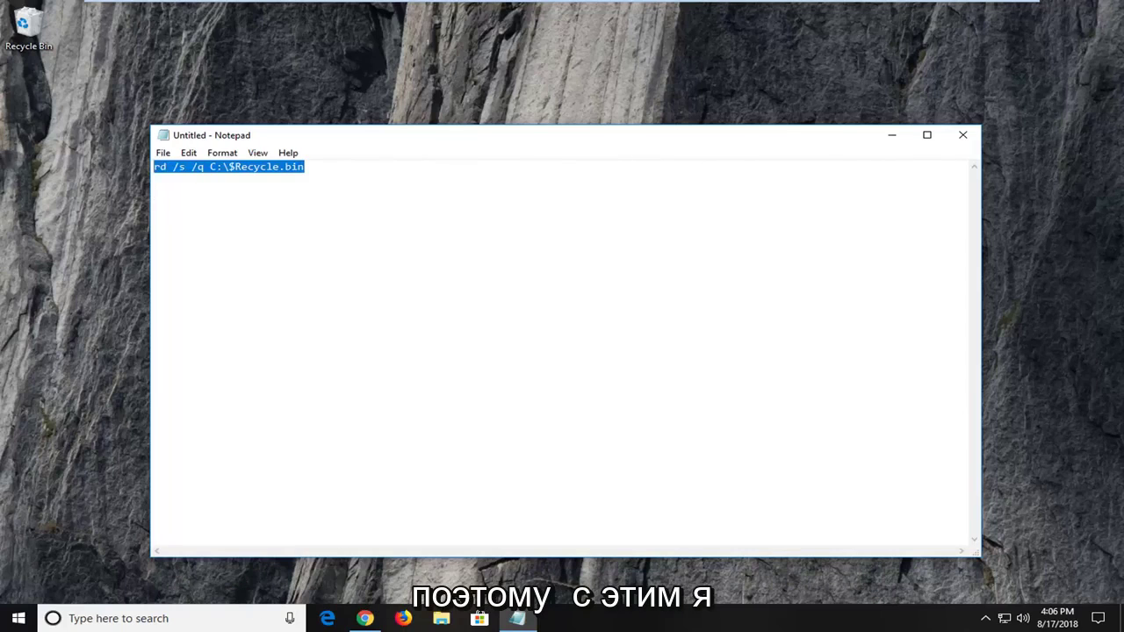
left_click(961, 136)
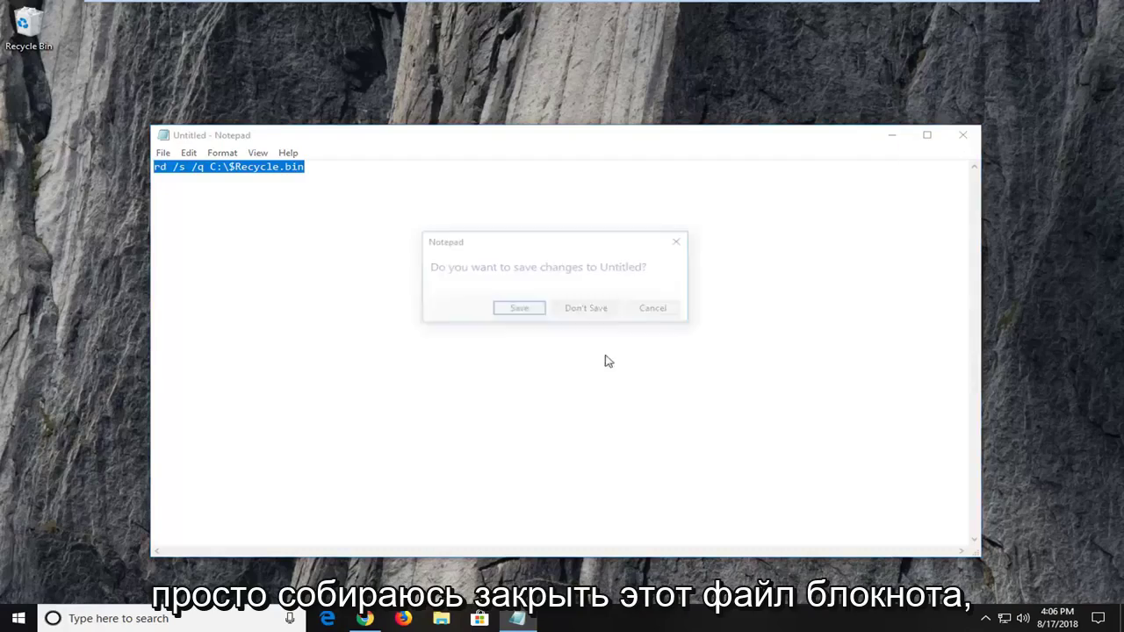
left_click(597, 312)
- Search Windows for Command Prompt and open it as administrator
left_click(5, 619)
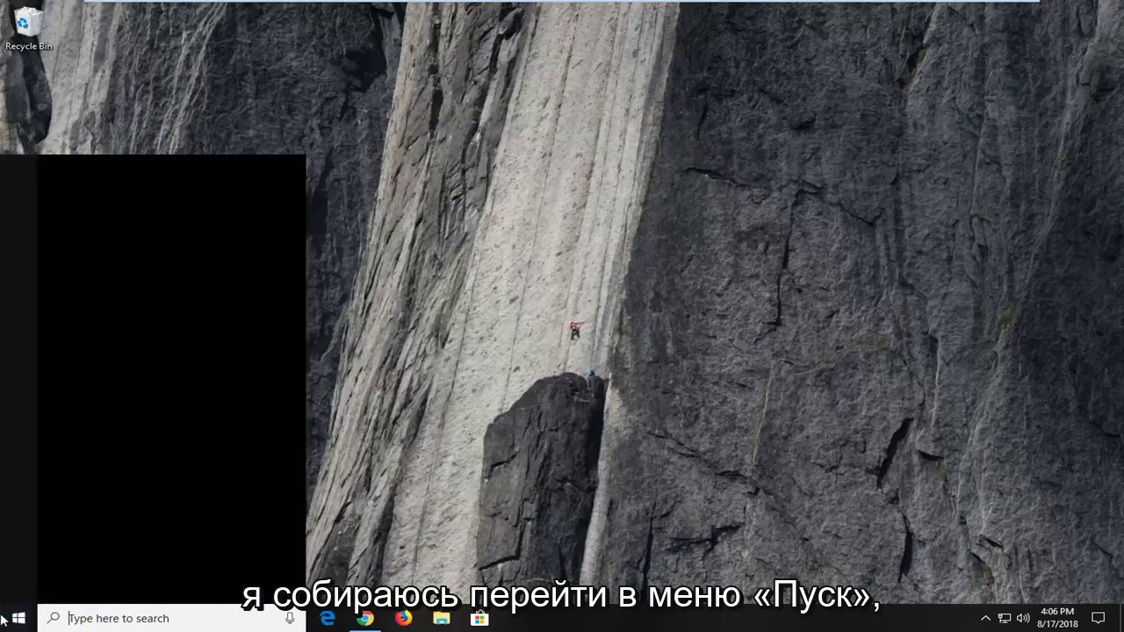
type("command [p")
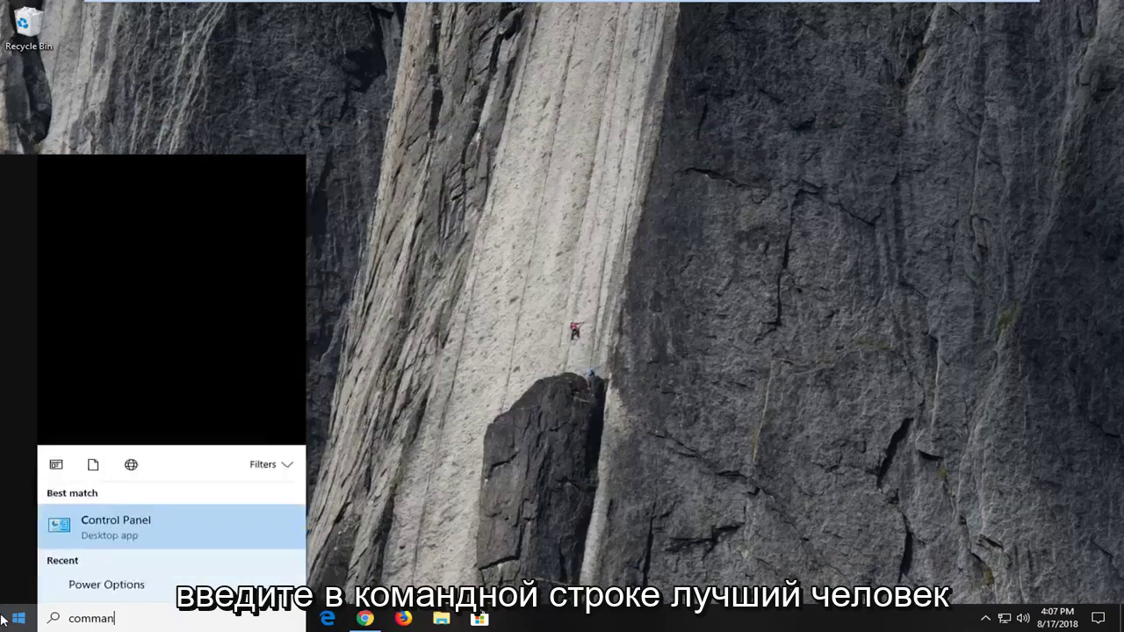
key("BackSpace")
key("BackSpace")
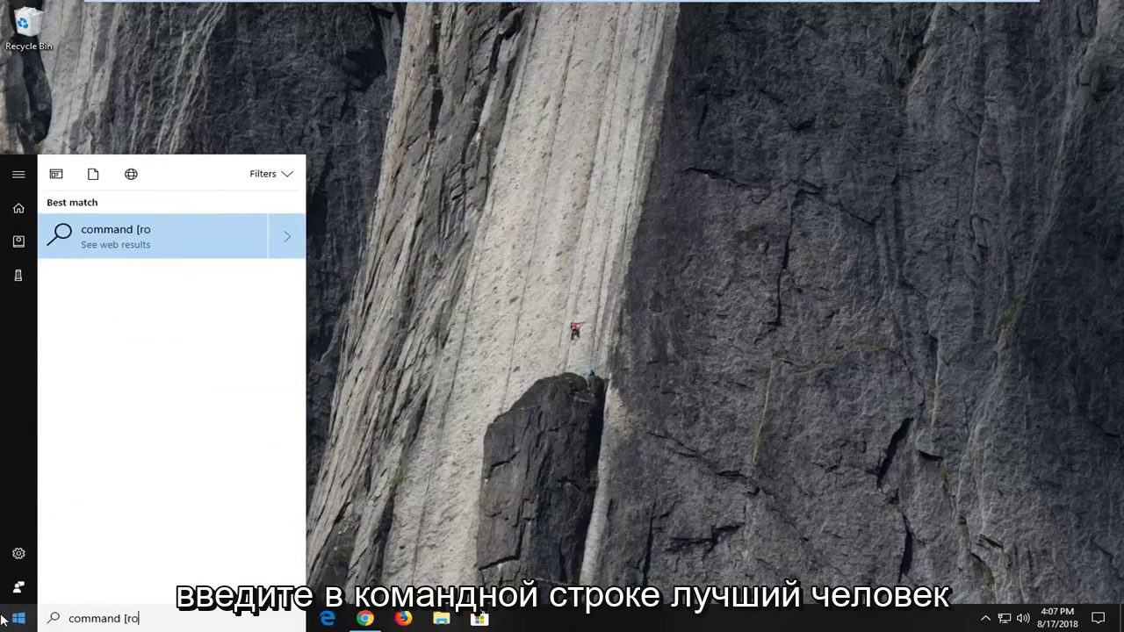
type("prompt")
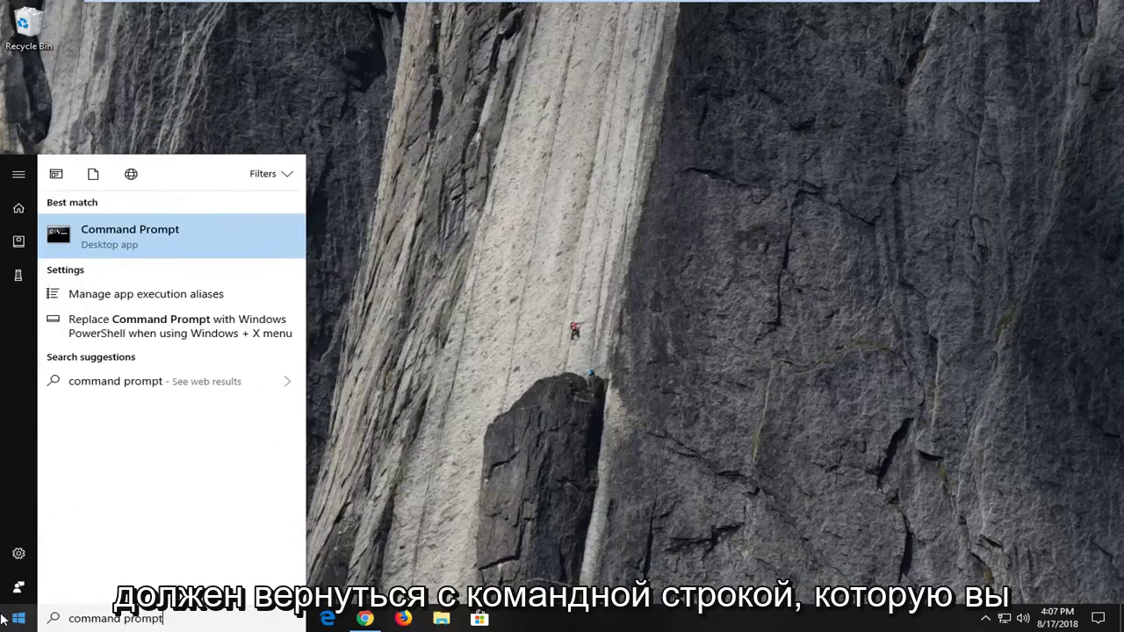
right_click(133, 239)
left_click(168, 251)
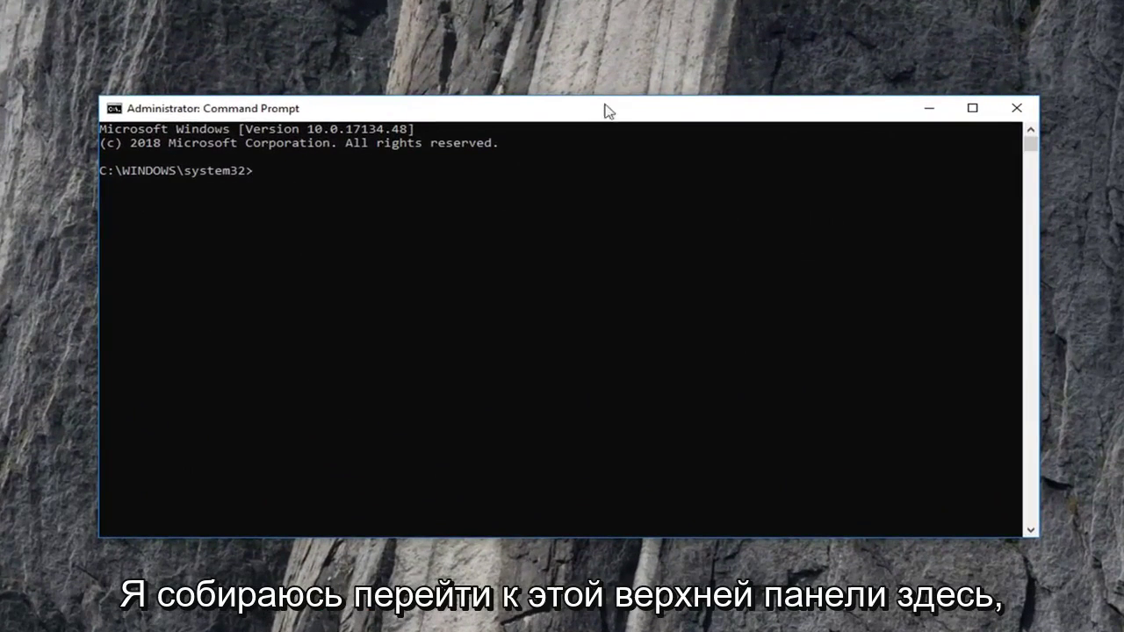
- Paste the copied command rd /s /q C:\$Recycle.bin into Command Prompt, run it, and close the window
right_click(660, 111)
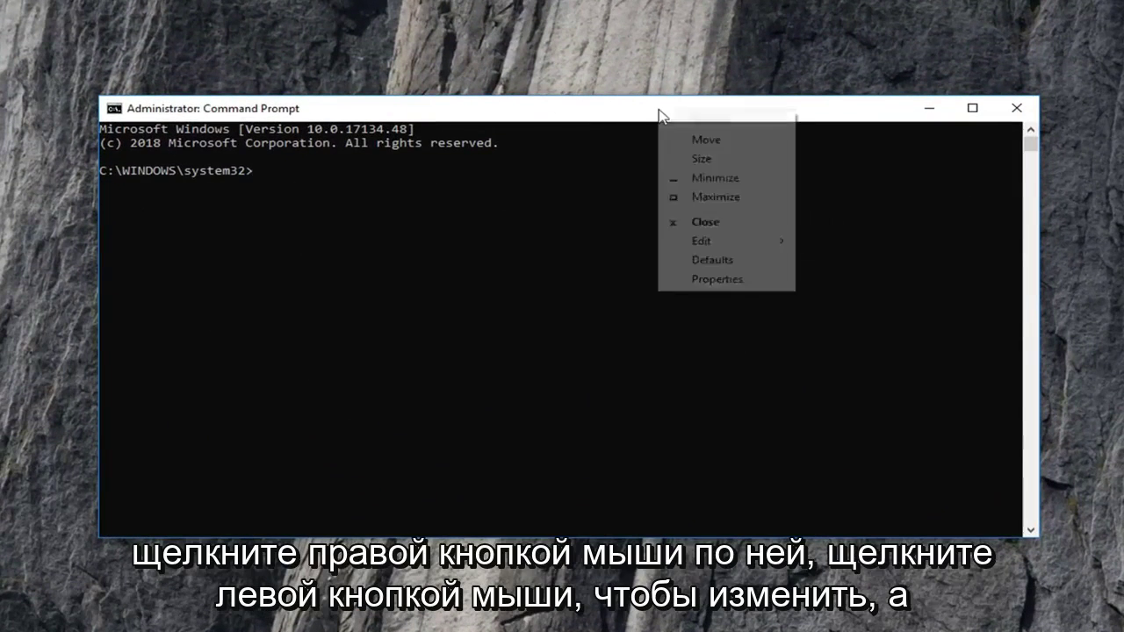
left_click(702, 242)
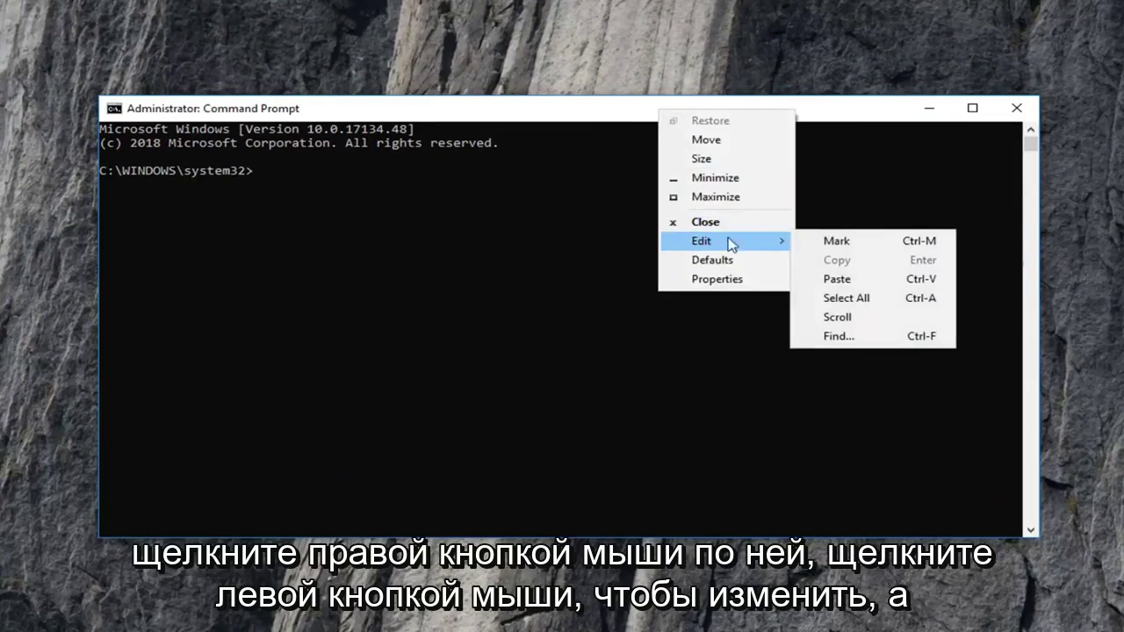
left_click(862, 286)
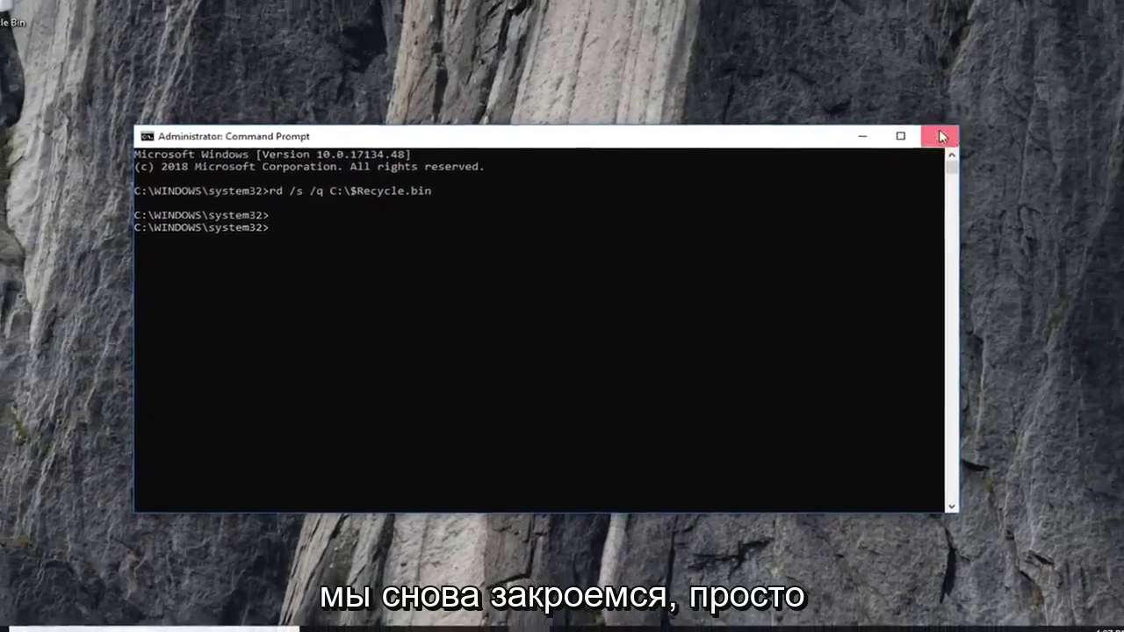
left_click(1016, 108)
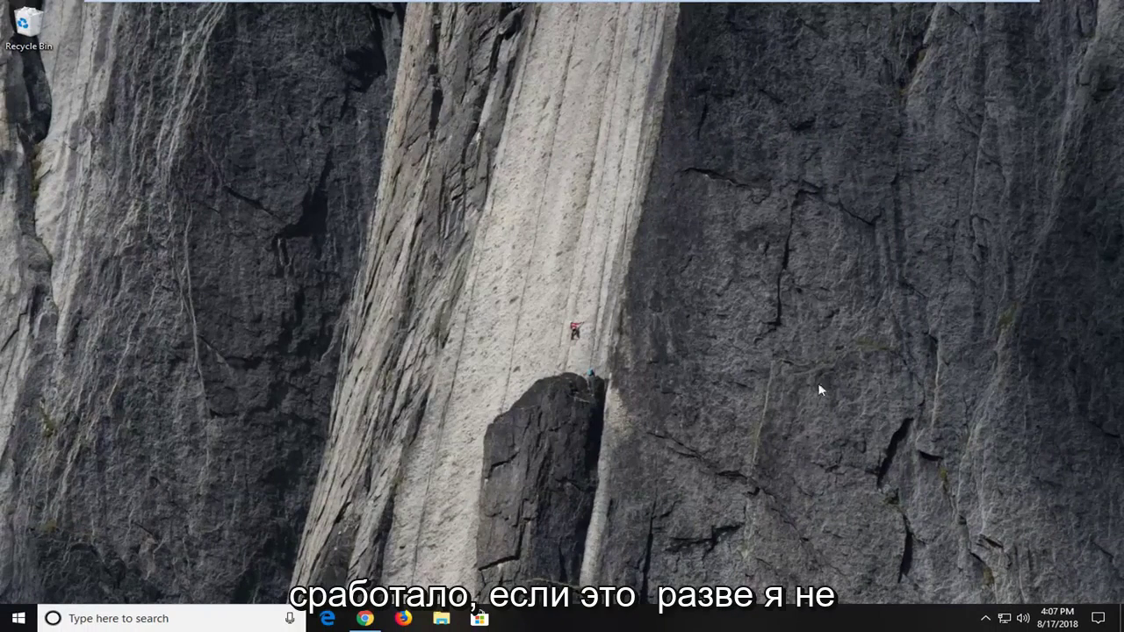
- Search Windows for folder options and open File Explorer Options
left_click(7, 624)
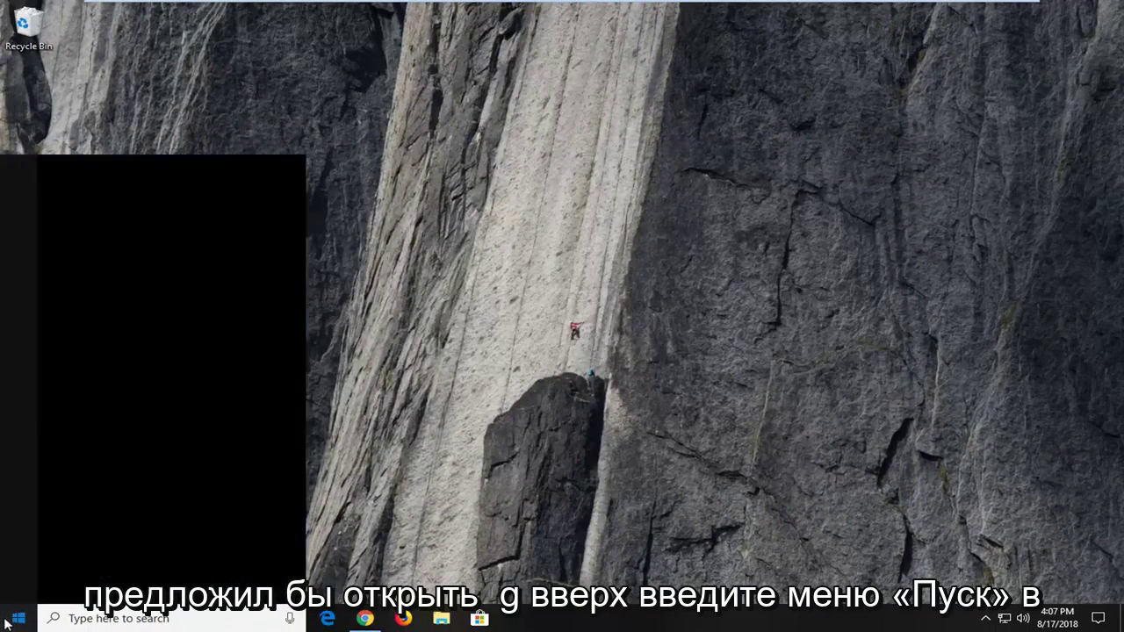
type("folder p")
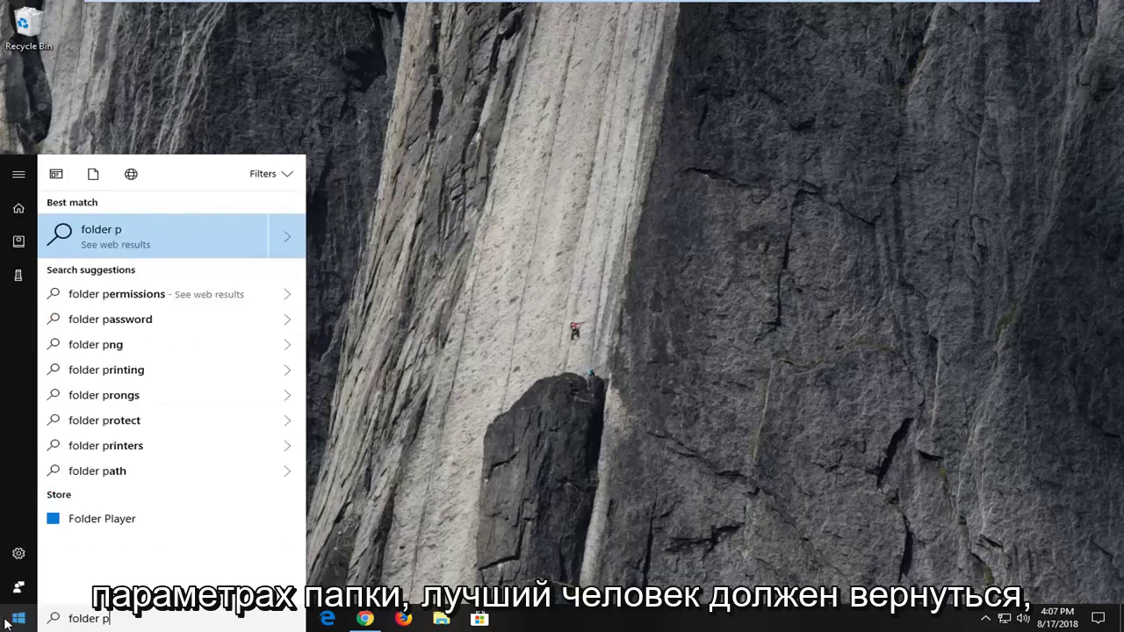
key("BackSpace")
type("options")
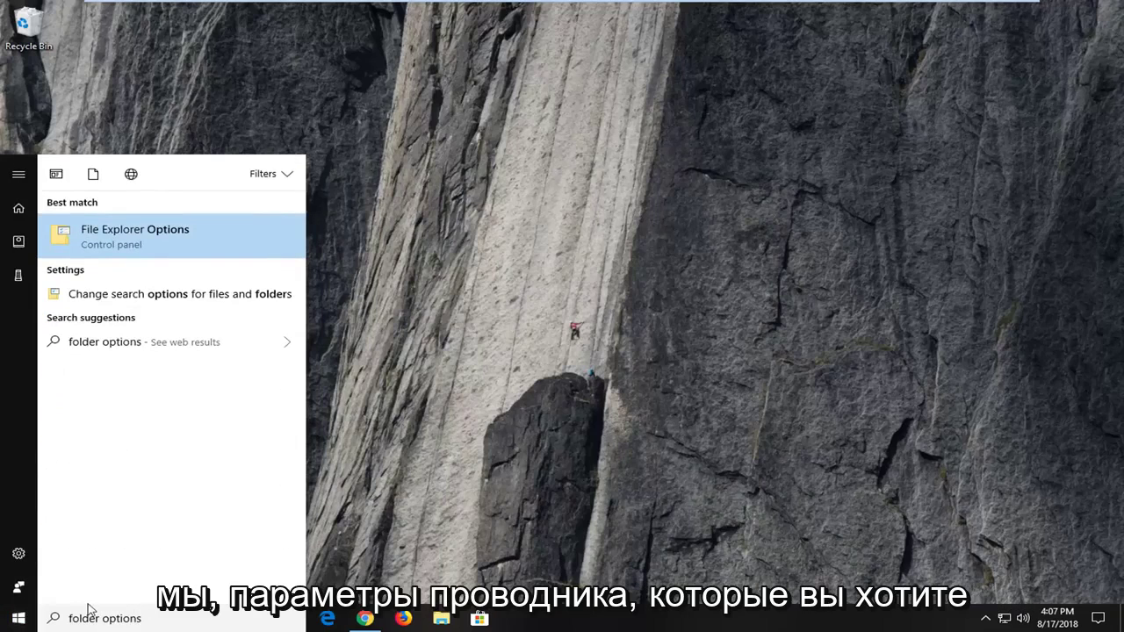
left_click(153, 238)
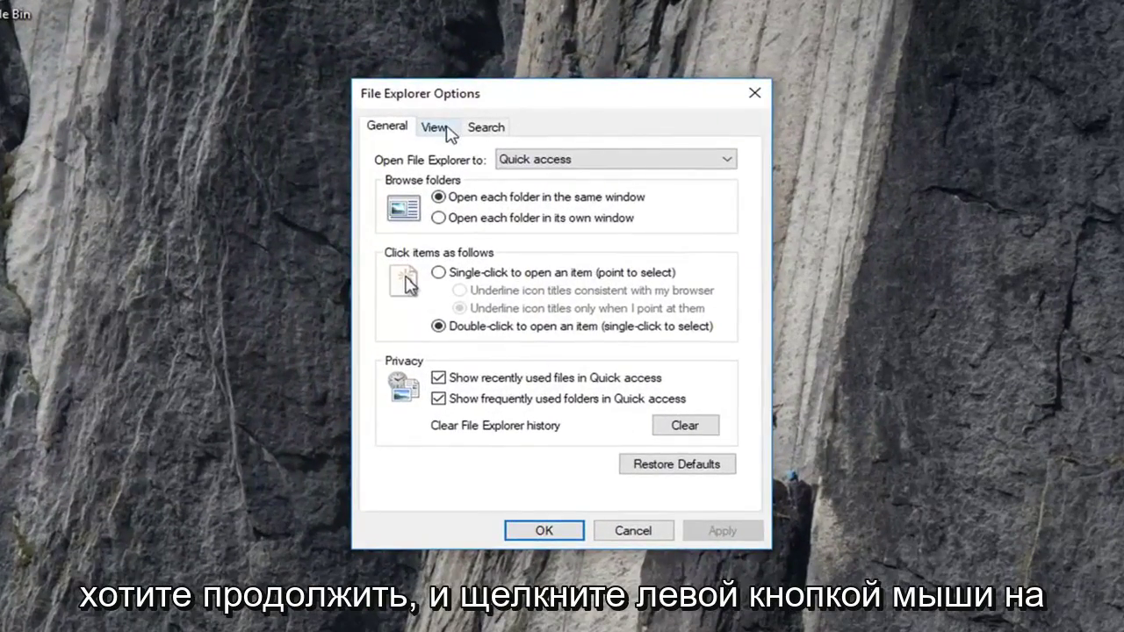
- Turn off "Hide protected operating system files (Recommended)" in the advanced view settings and confirm displaying these files
left_click(436, 127)
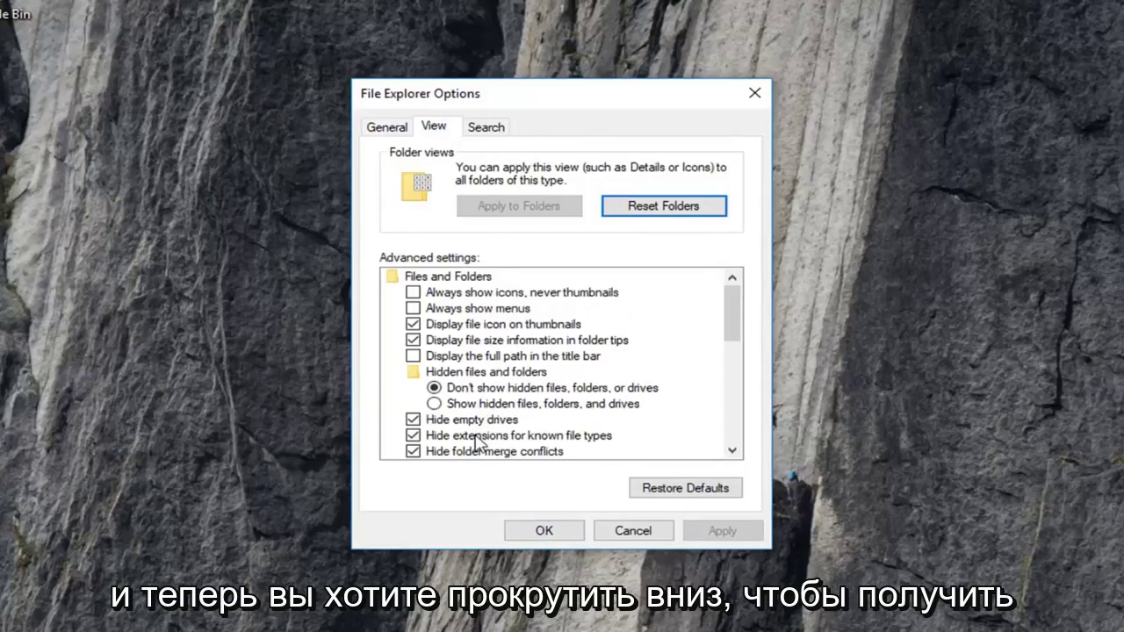
scroll(476, 441, "down", 1)
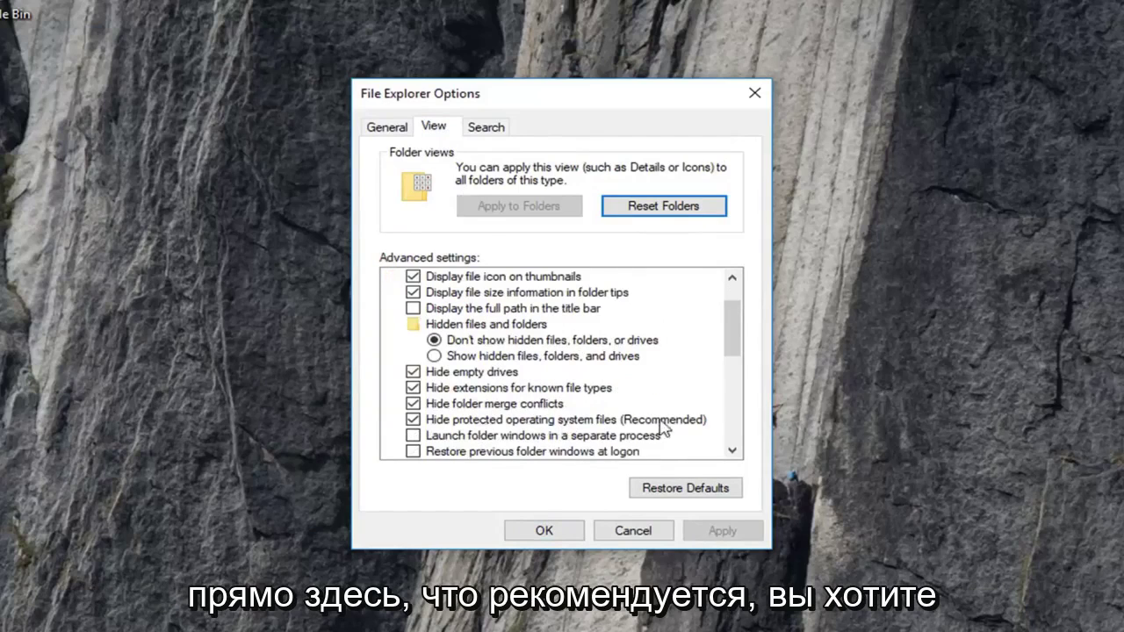
left_click(412, 420)
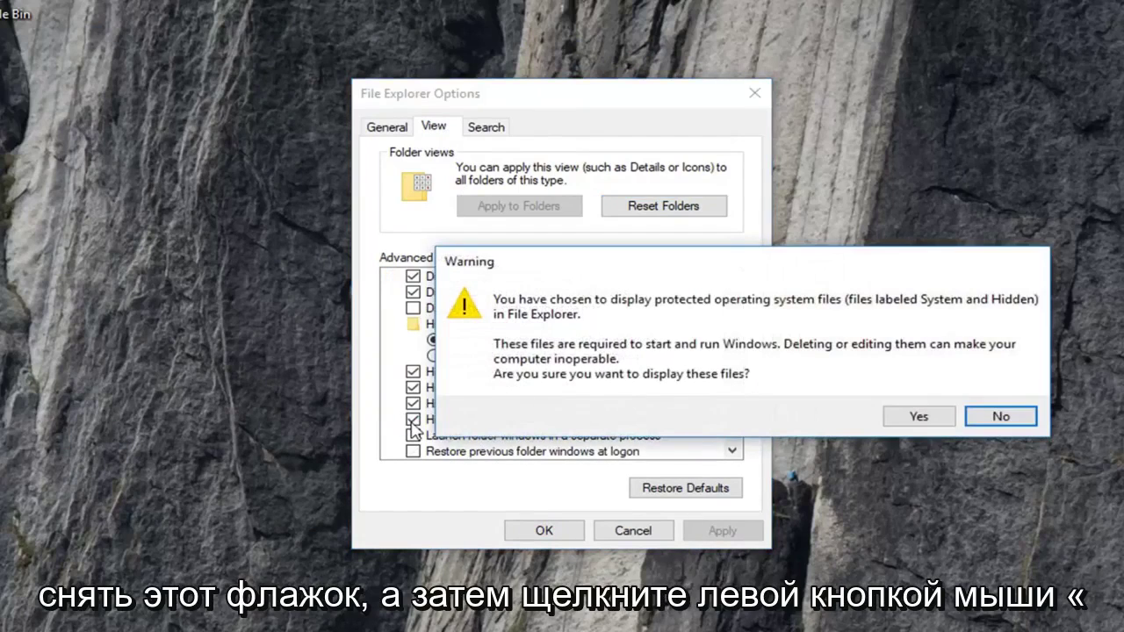
left_click(921, 420)
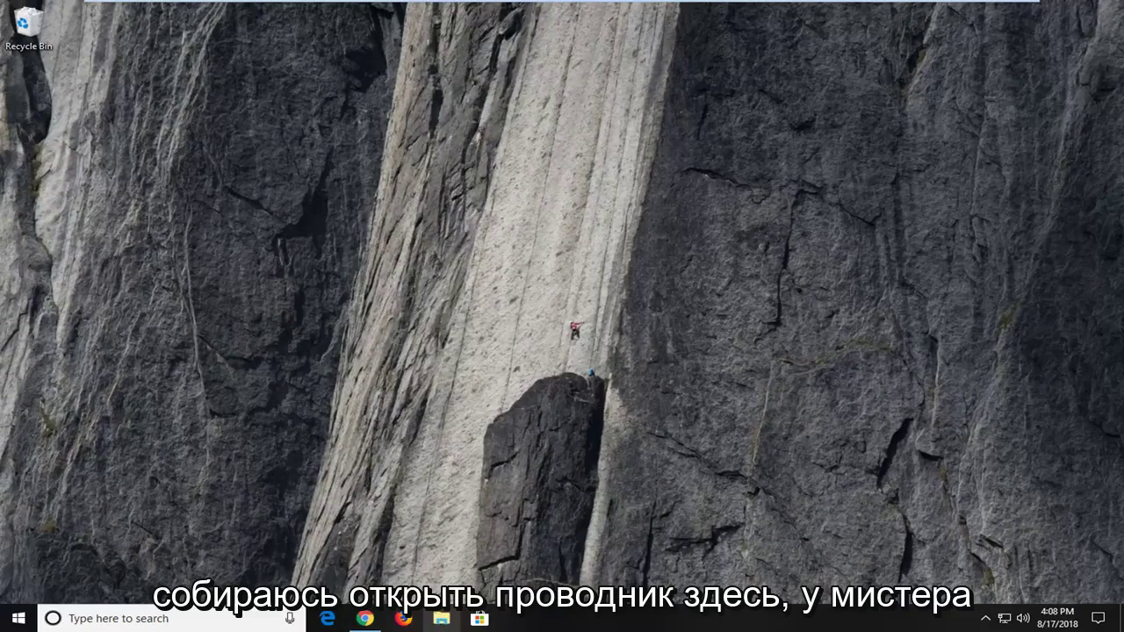
- Open File Explorer and go to Local Disk (C:) under This PC
left_click(441, 618)
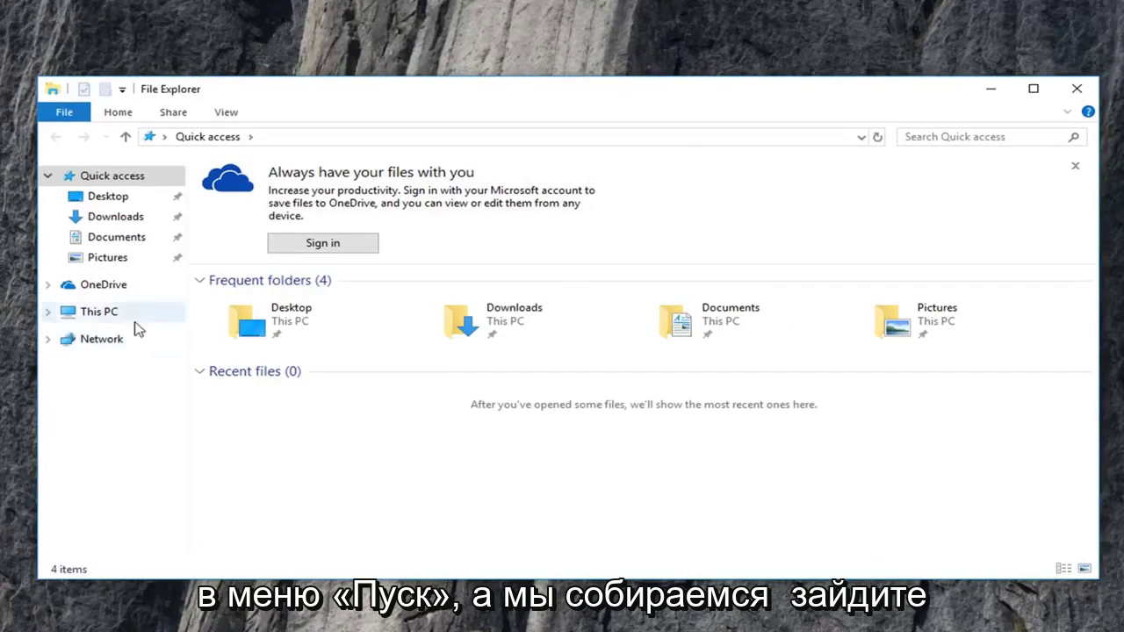
left_click(96, 322)
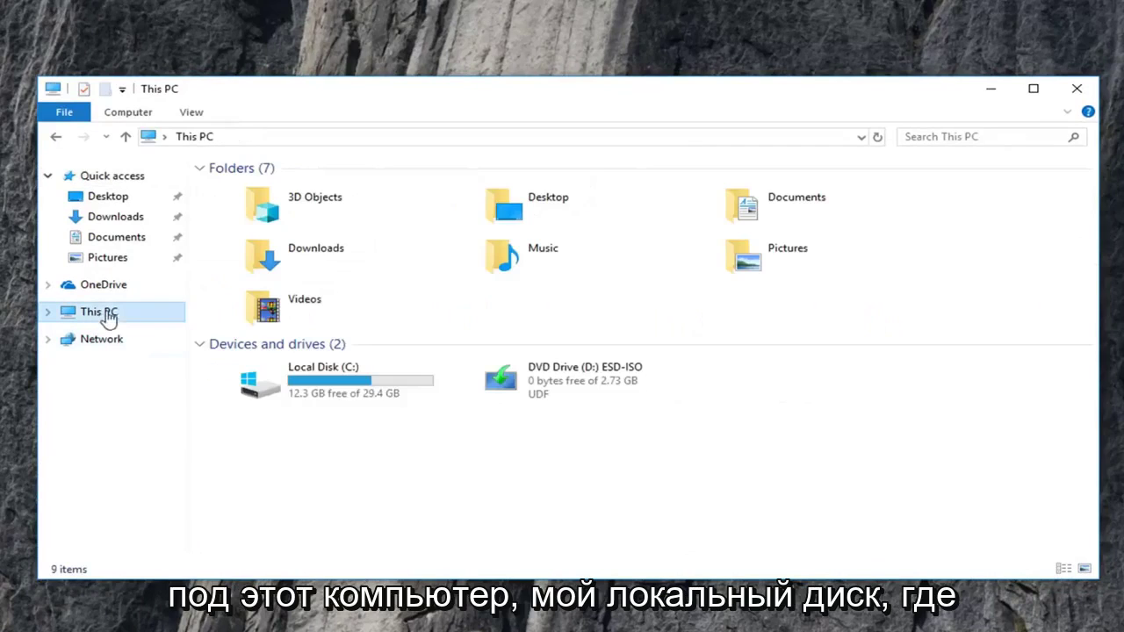
left_click(314, 390)
double_click(314, 390)
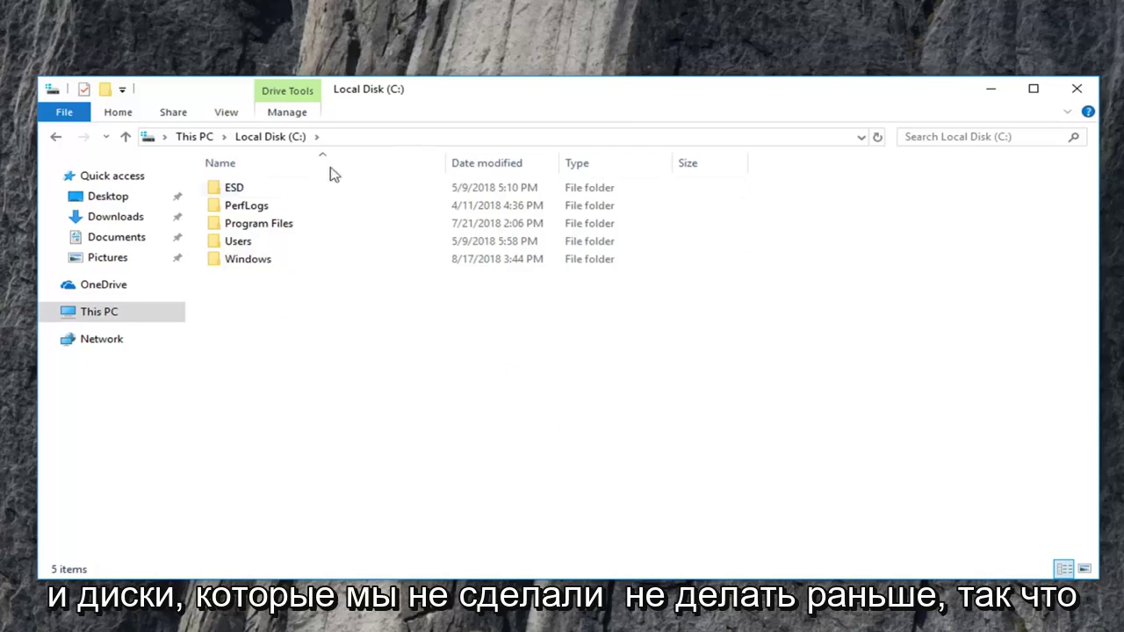
- Set the advanced view settings in Folder Options to "Show hidden files, folders, and drives" and apply the change
left_click(224, 114)
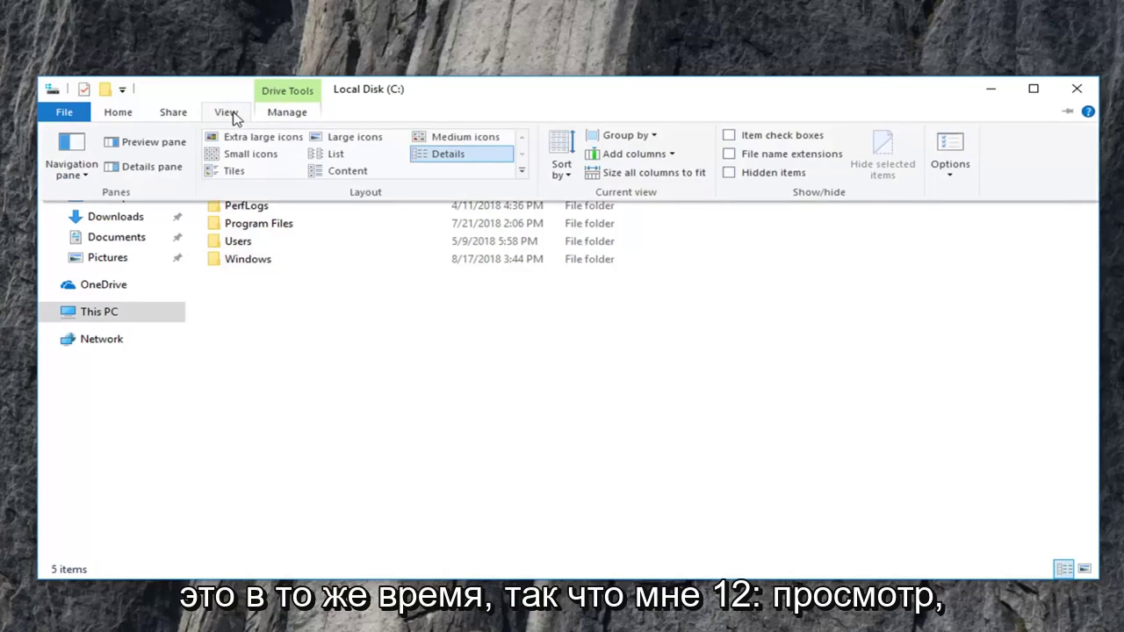
left_click(950, 176)
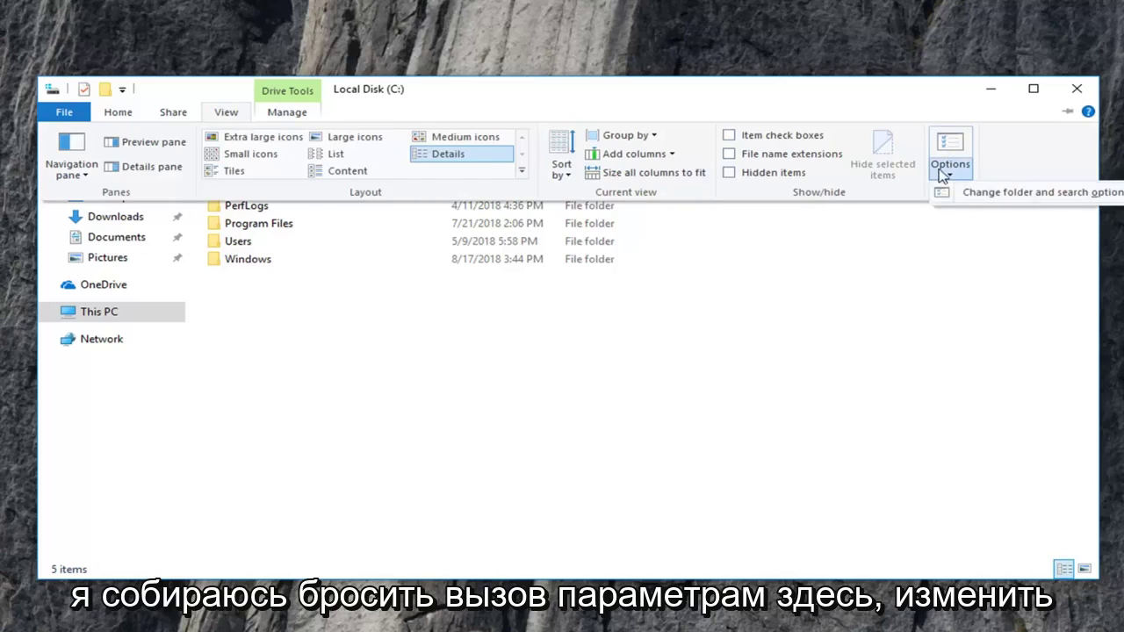
left_click(977, 195)
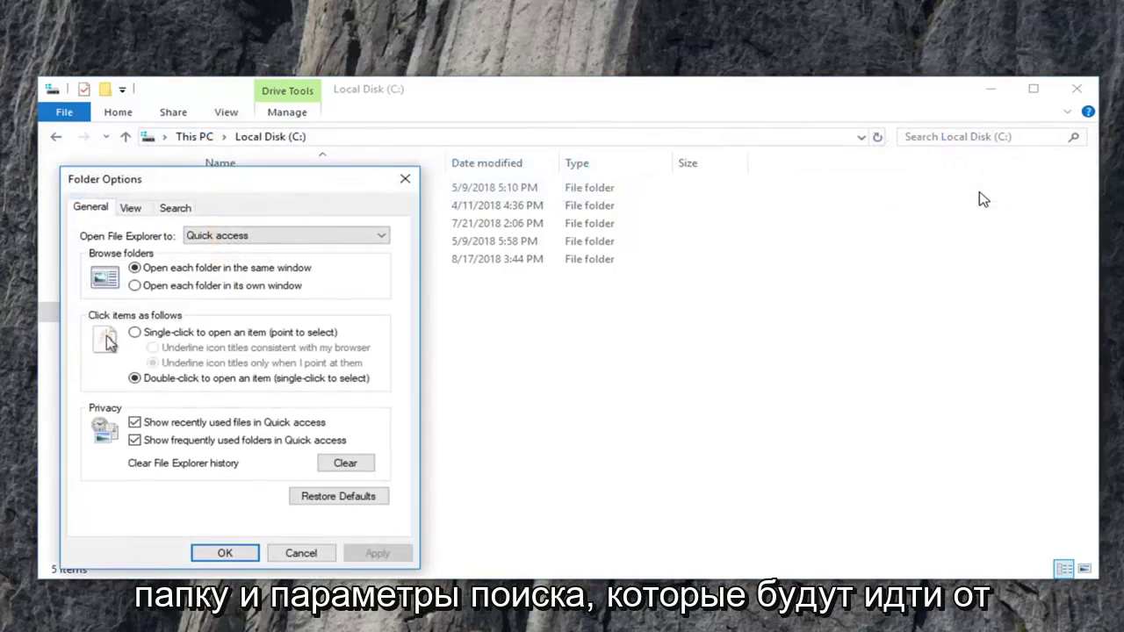
left_click(134, 211)
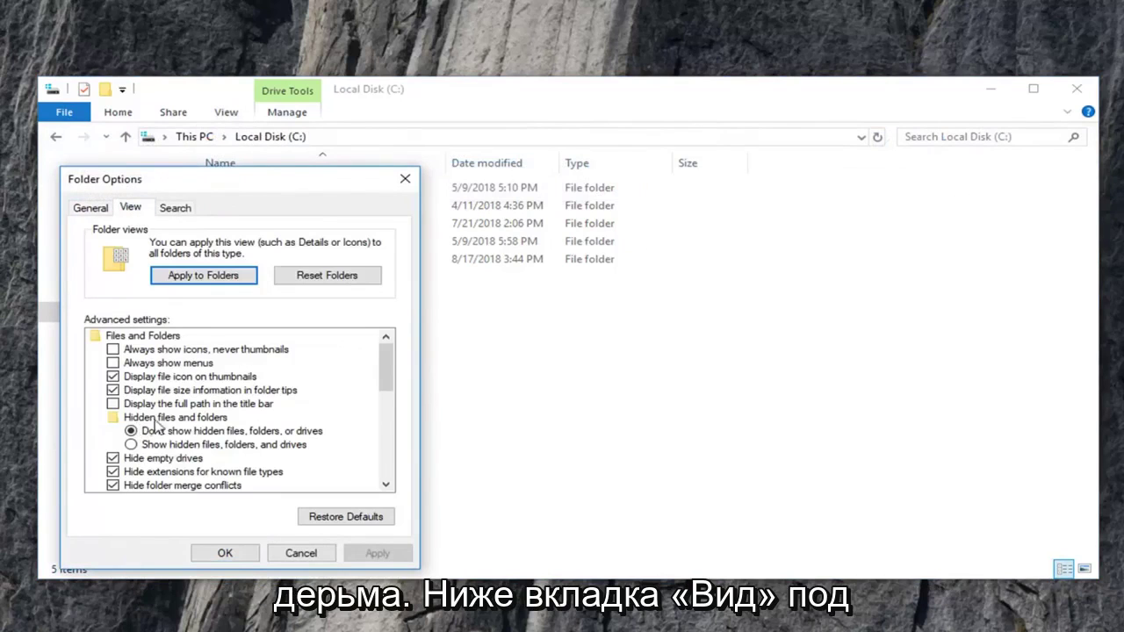
left_click(132, 444)
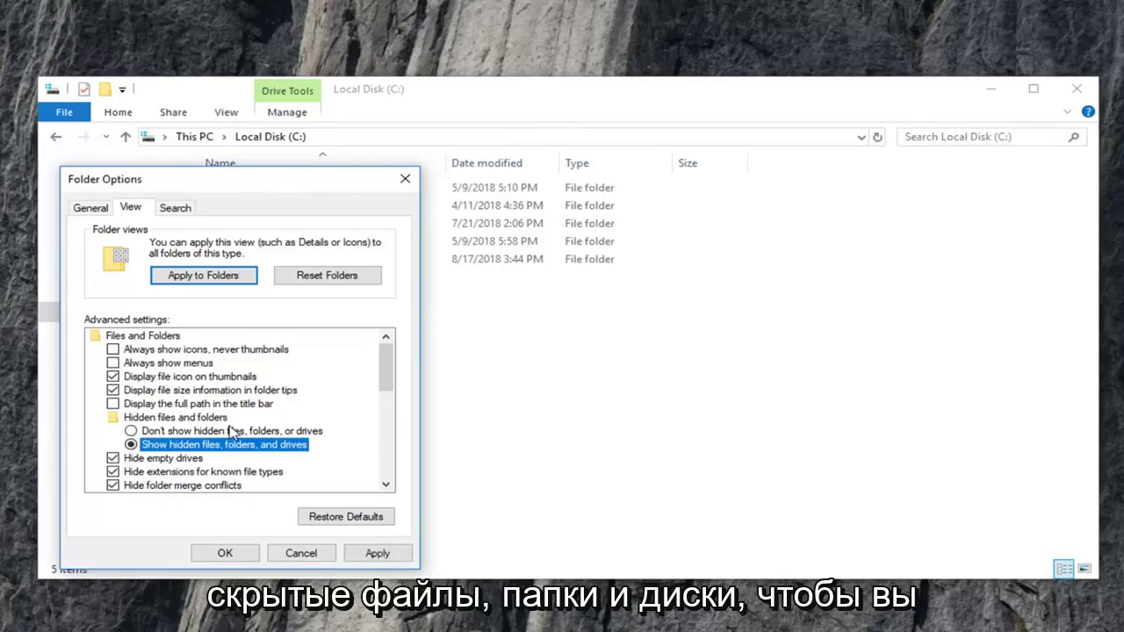
scroll(202, 439, "down", 1)
scroll(140, 411, "down", 2)
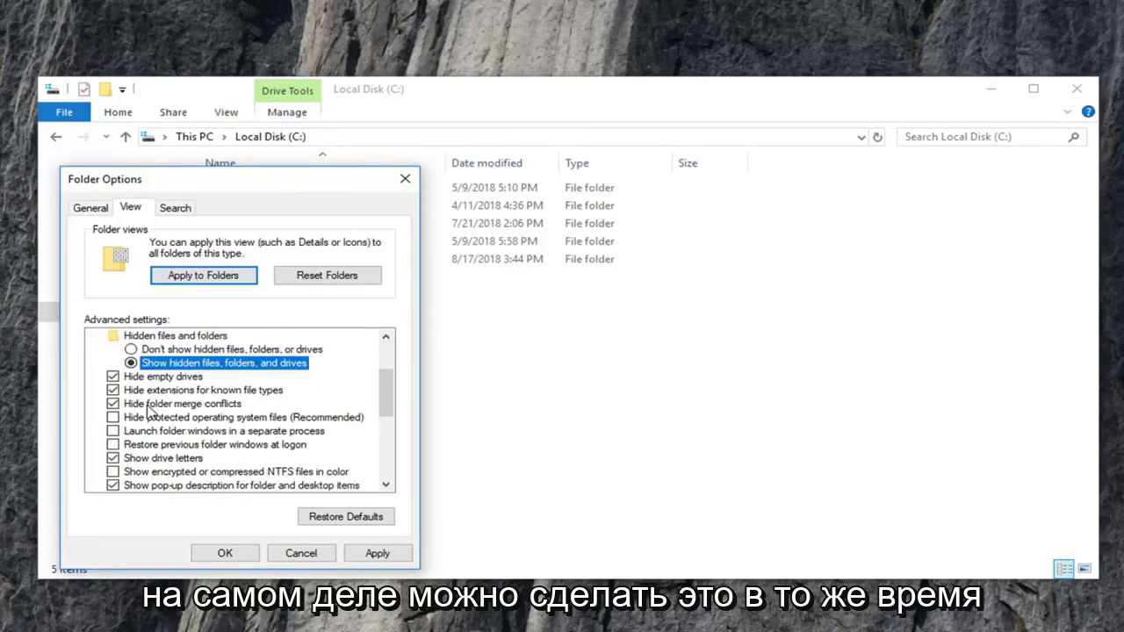
scroll(143, 416, "up", 1)
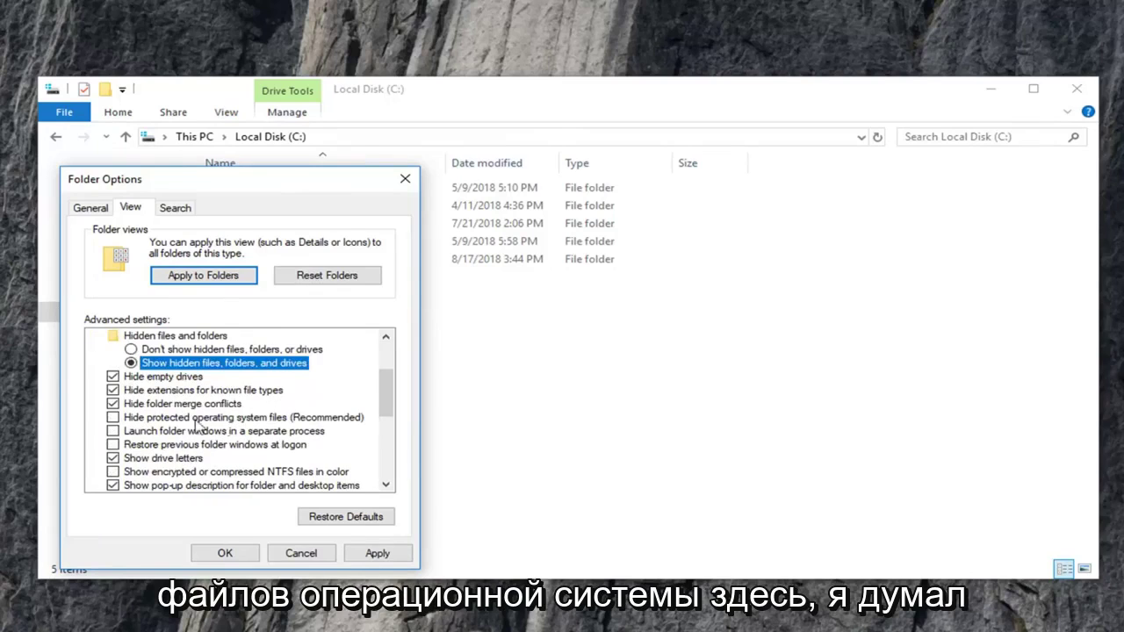
scroll(169, 431, "up", 1)
scroll(180, 432, "down", 2)
scroll(172, 409, "up", 1)
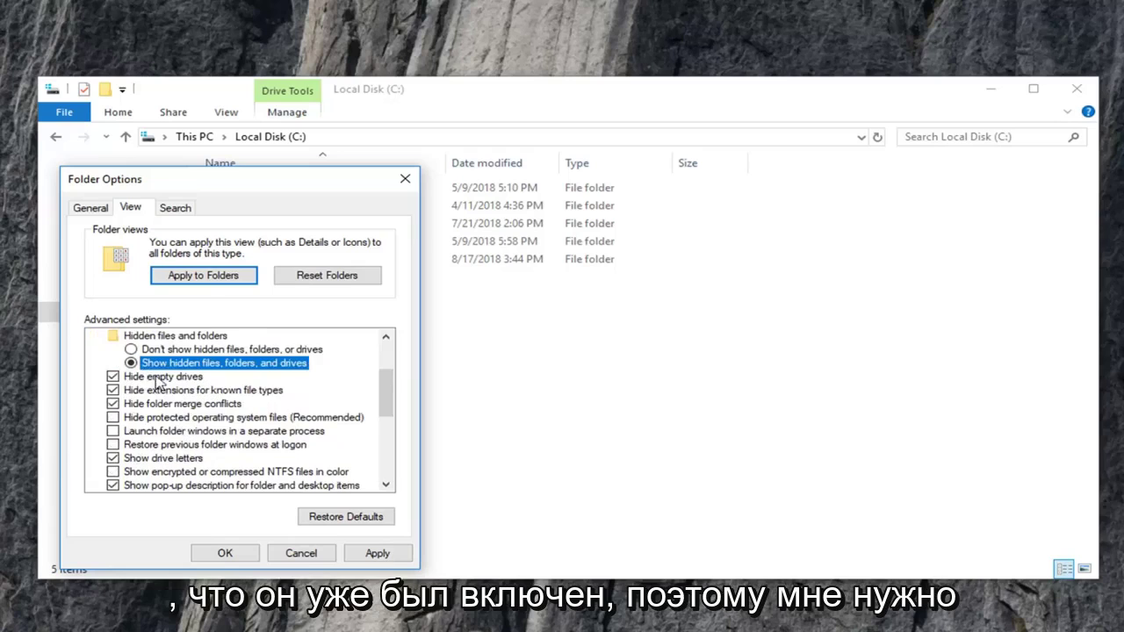
left_click(378, 553)
left_click(223, 553)
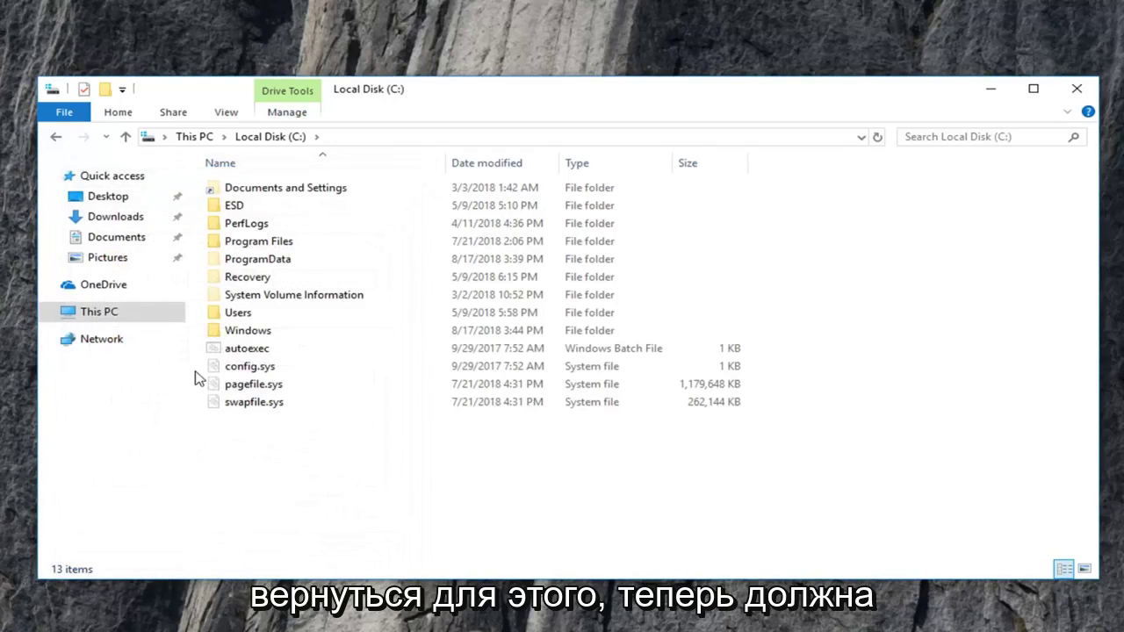
- Delete the $RECYCLE.BIN folder from Local Disk (C:), refresh the folder listing and select the recreated $RECYCLE.BIN folder
left_click(225, 419)
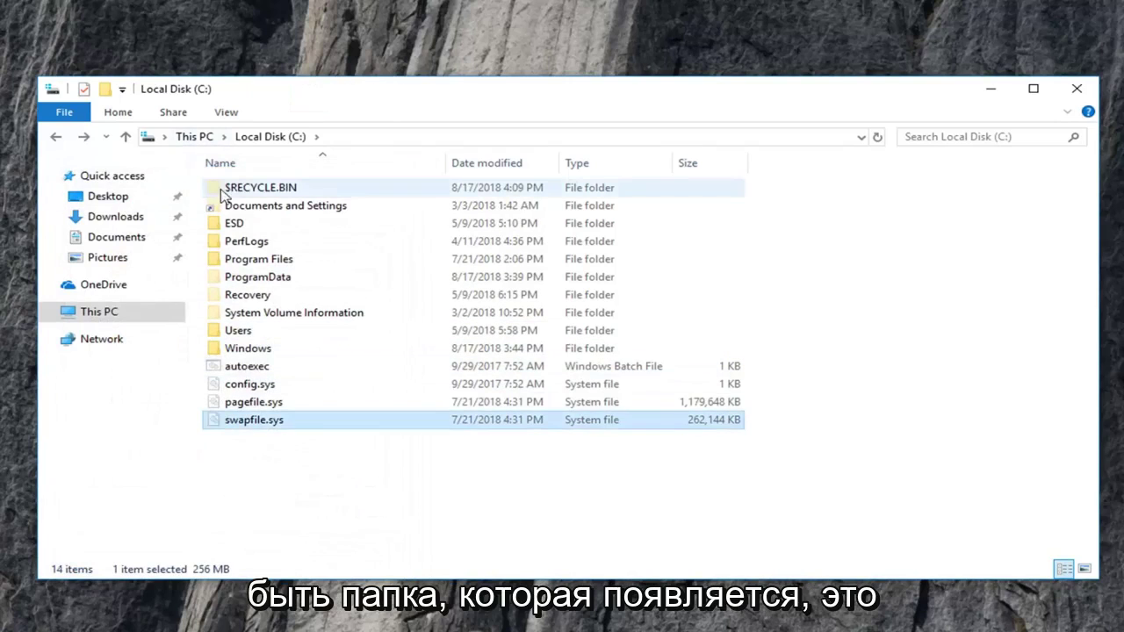
left_click(255, 187)
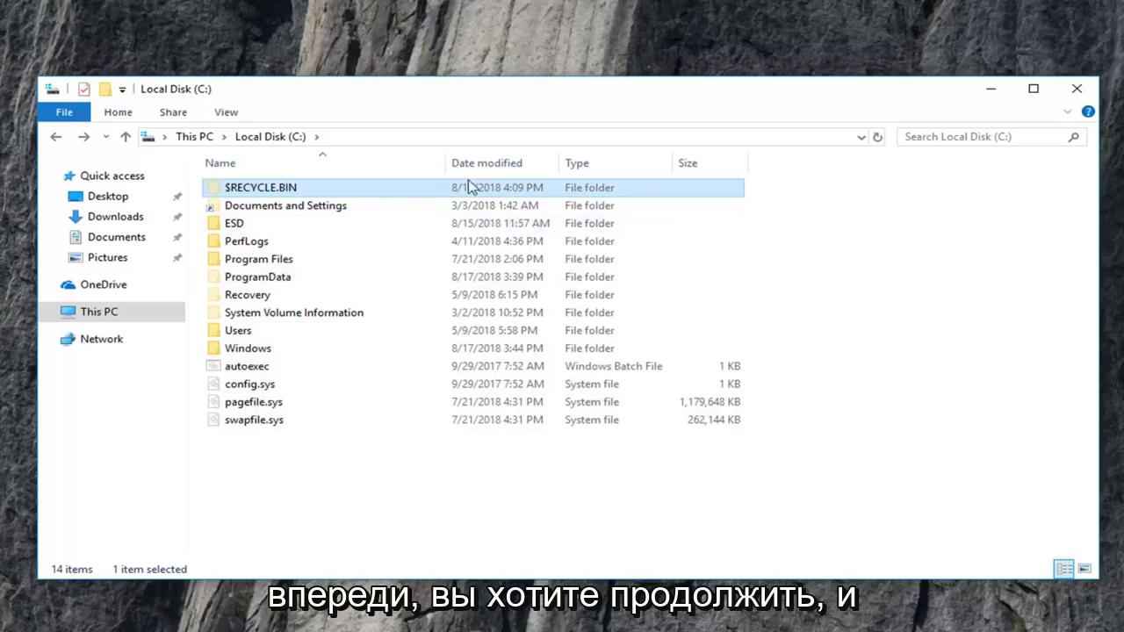
right_click(278, 195)
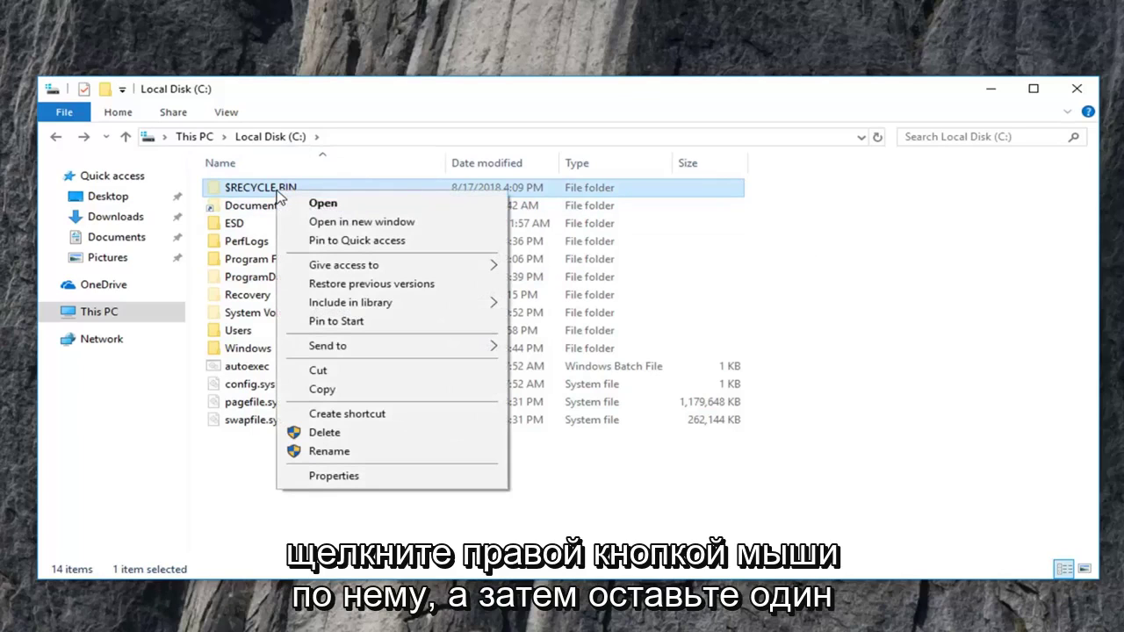
left_click(314, 436)
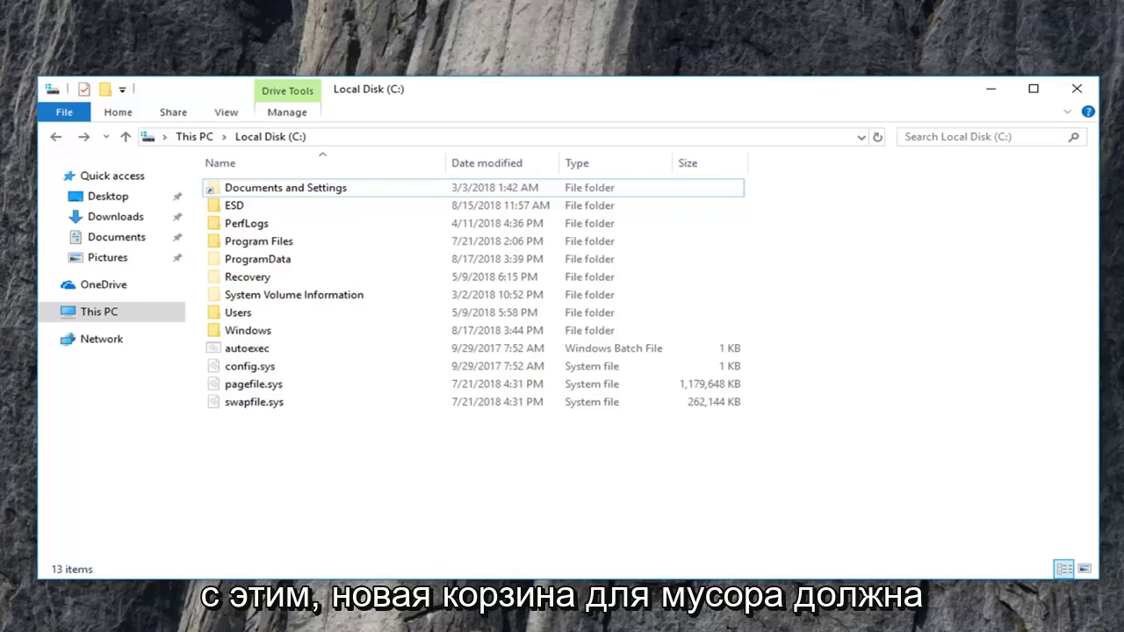
left_click(878, 137)
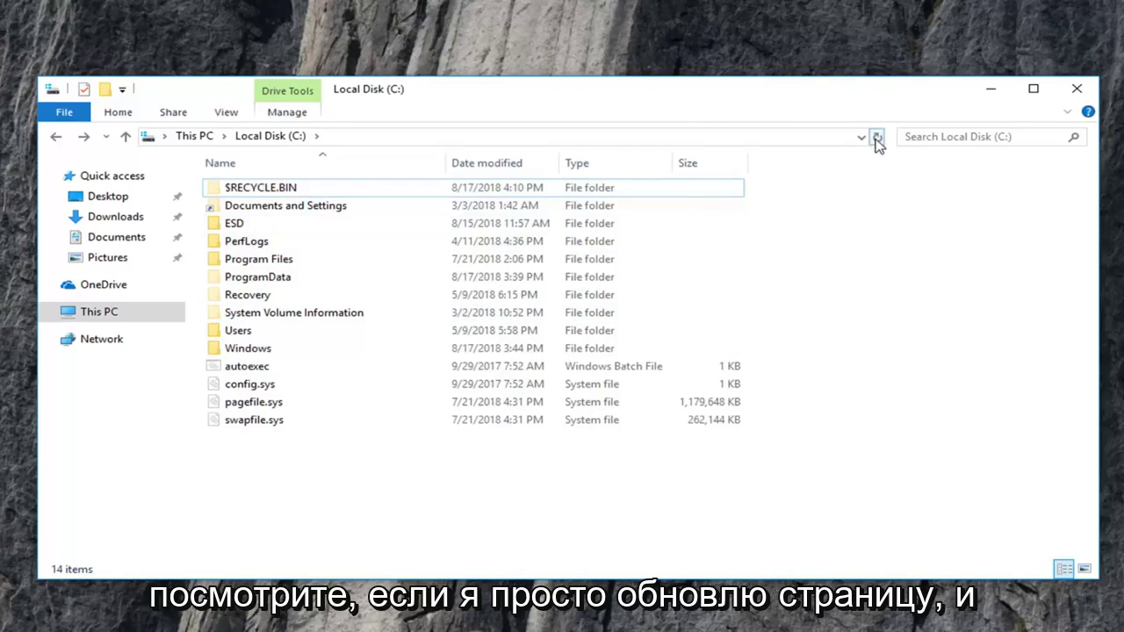
left_click(301, 193)
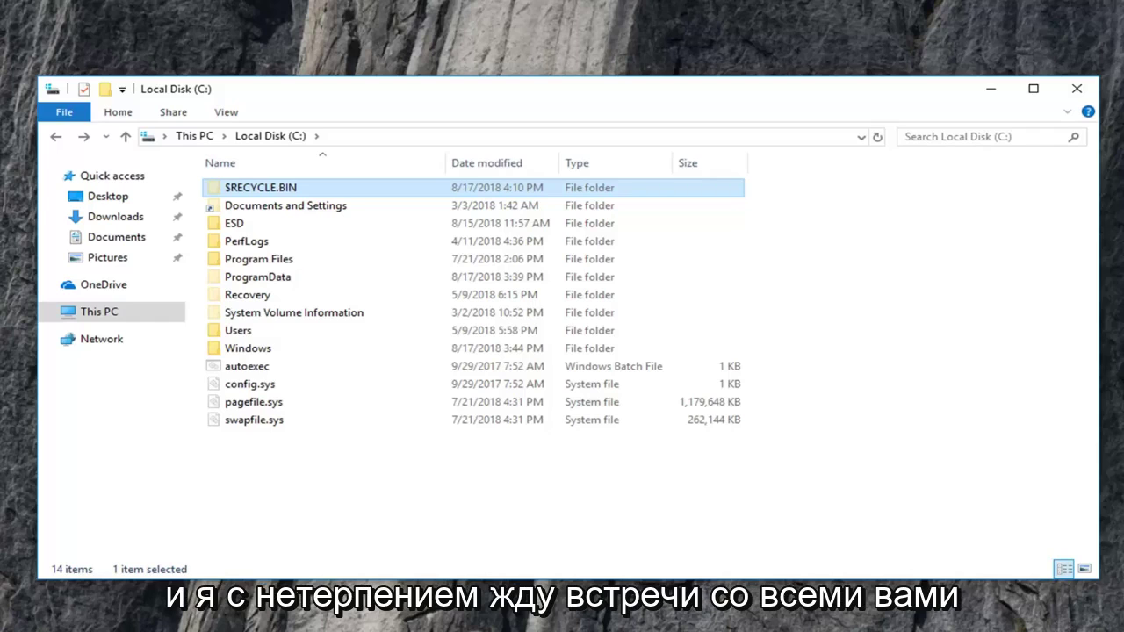
- In Folder Options, enable "Hide protected operating system files (Recommended)", choose "Don't show hidden files, folders, or drives", and apply both settings
left_click(226, 115)
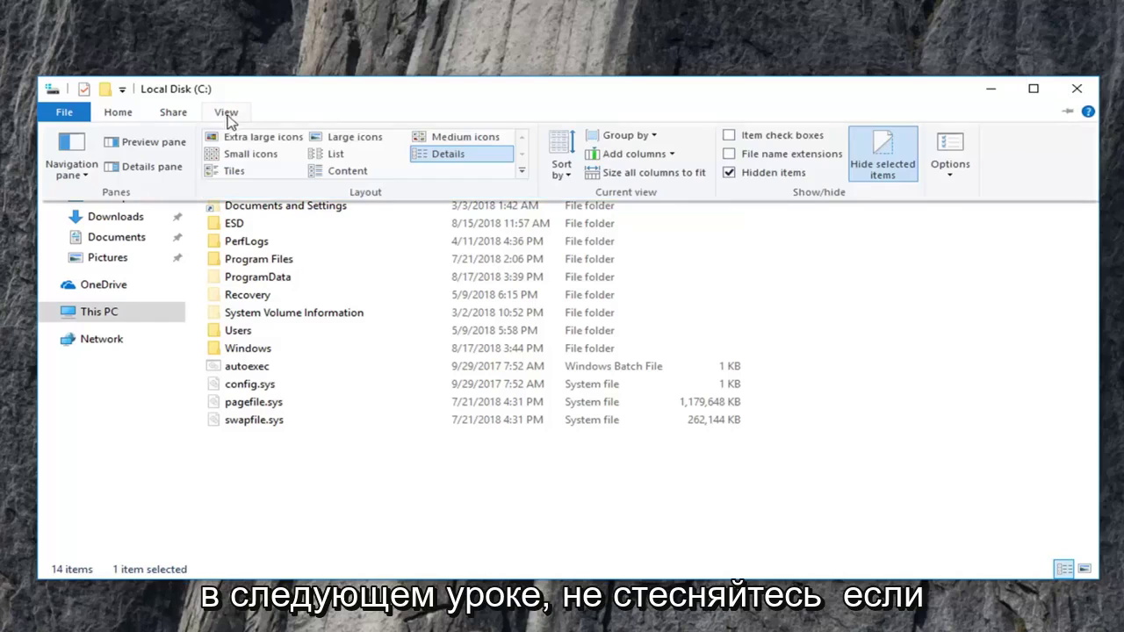
left_click(950, 186)
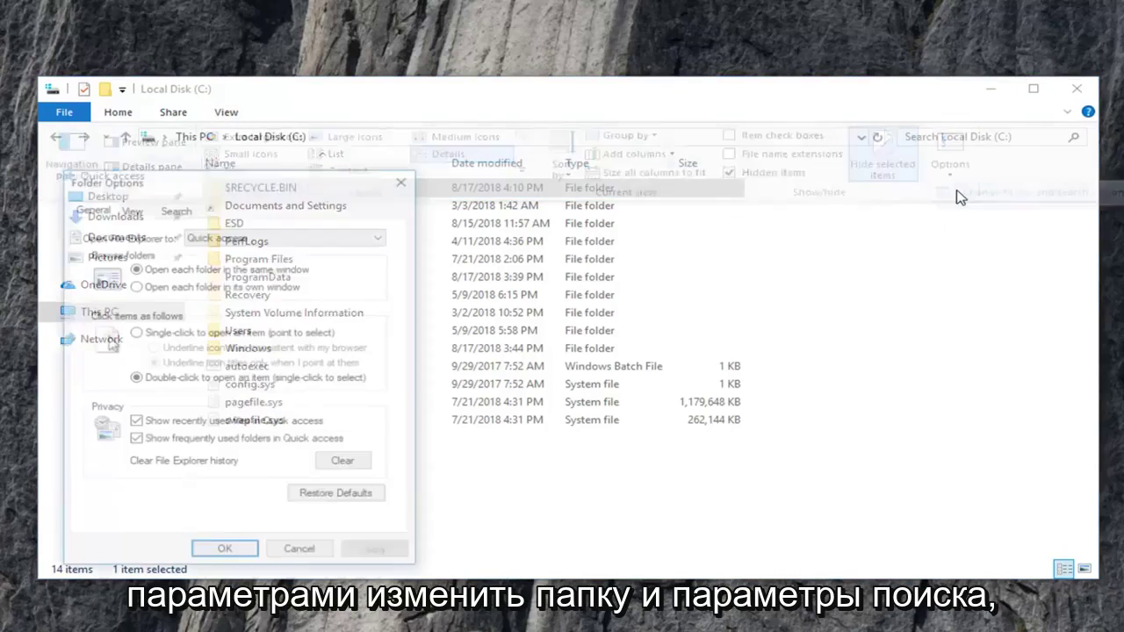
left_click(128, 209)
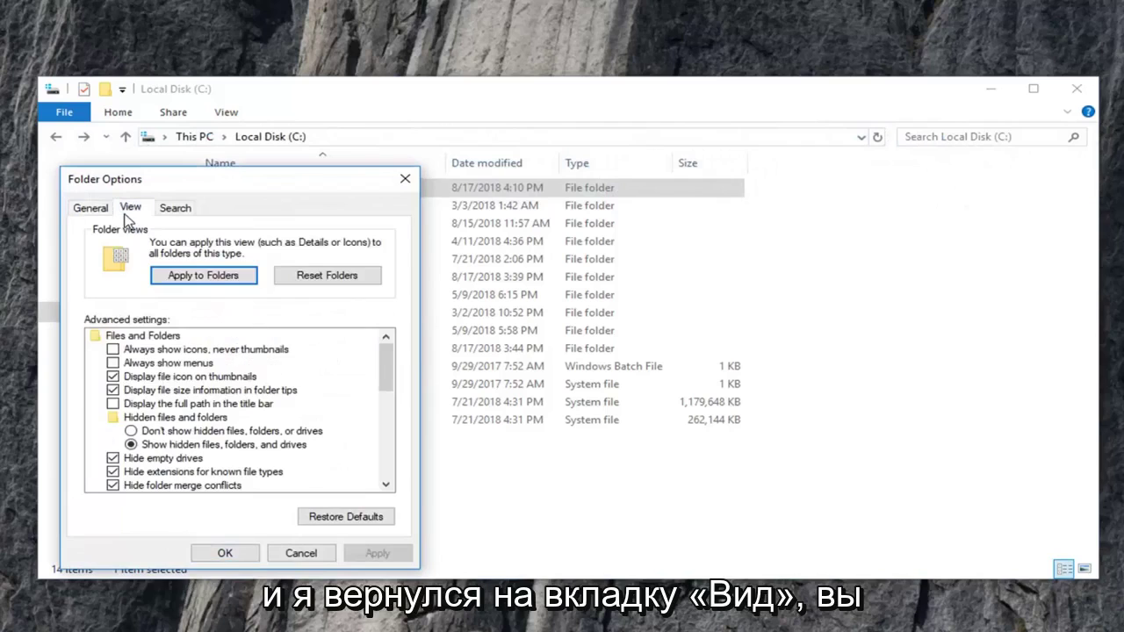
scroll(143, 397, "down", 3)
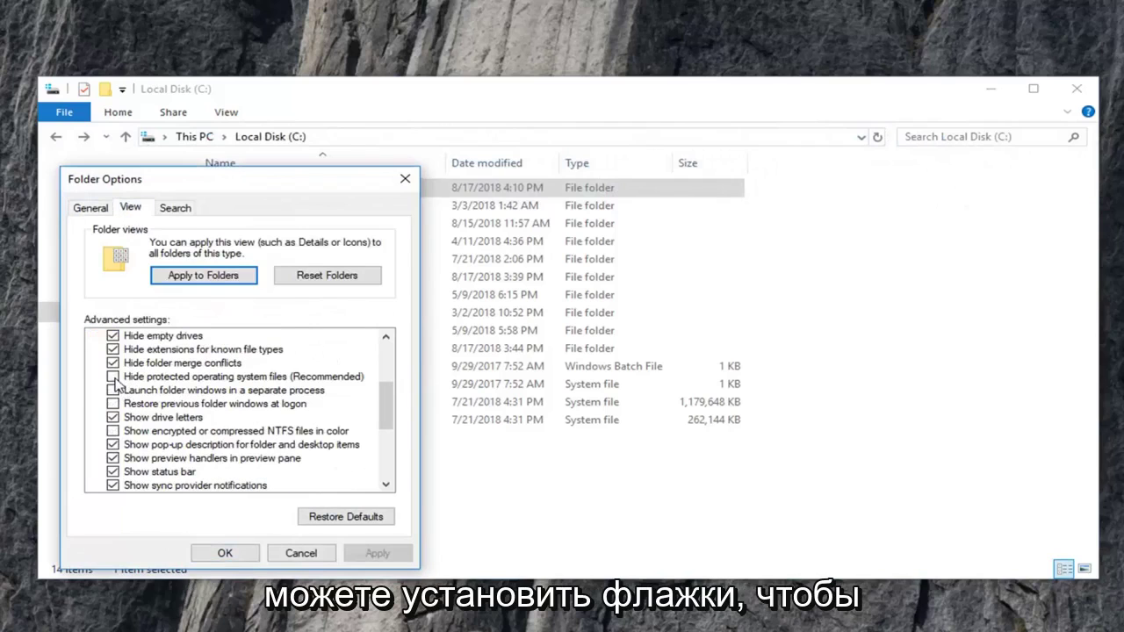
left_click(114, 378)
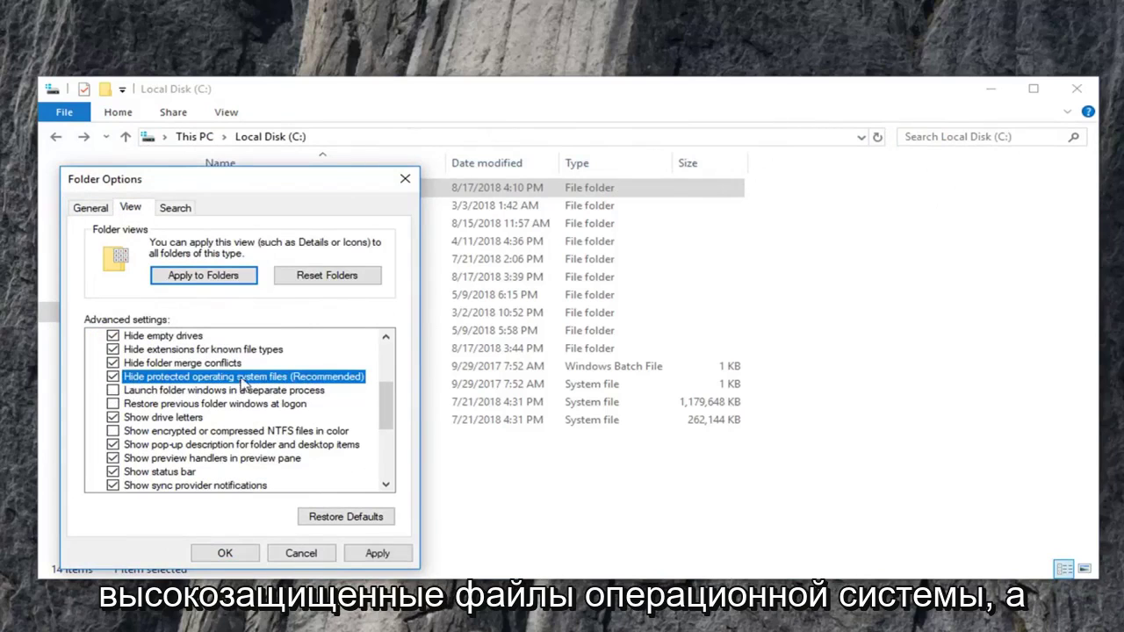
scroll(202, 393, "up", 2)
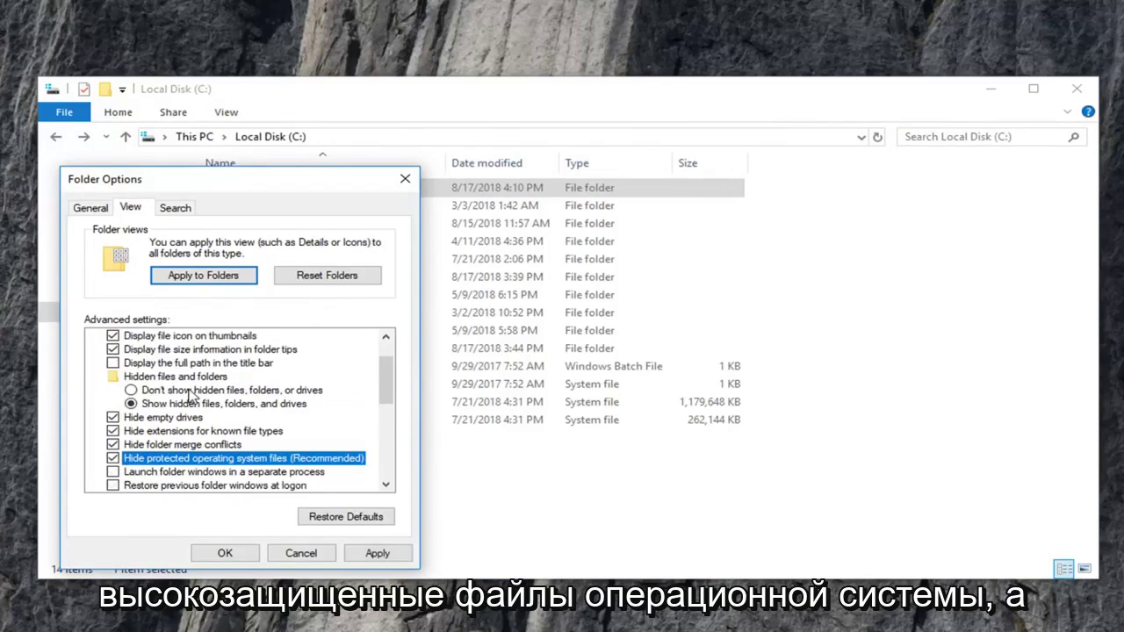
left_click(145, 391)
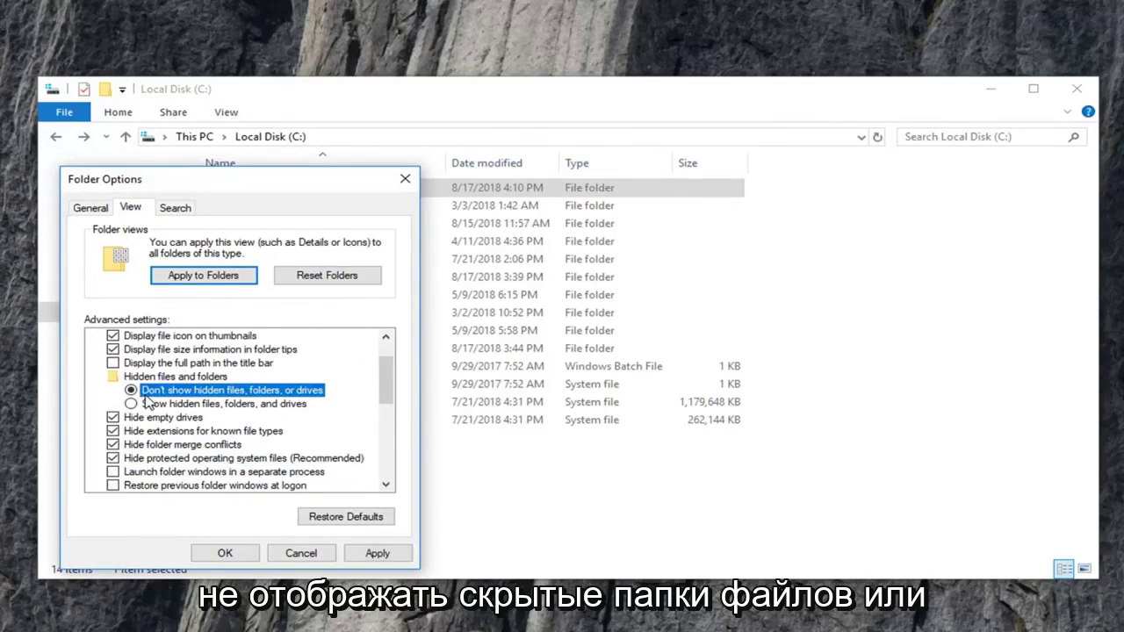
left_click(377, 554)
left_click(225, 553)
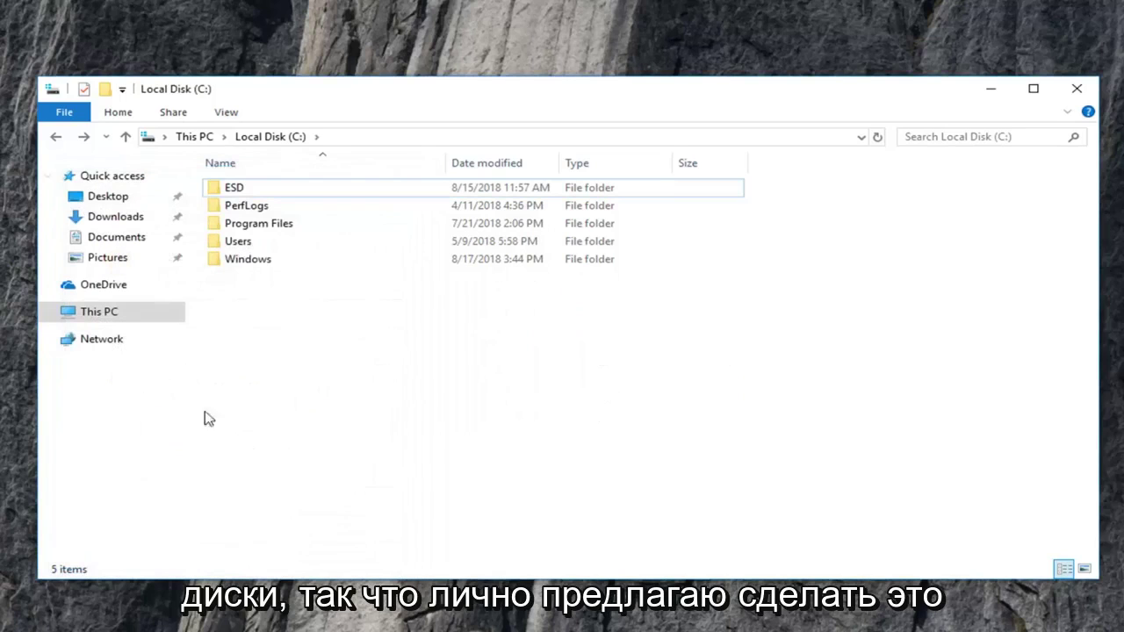